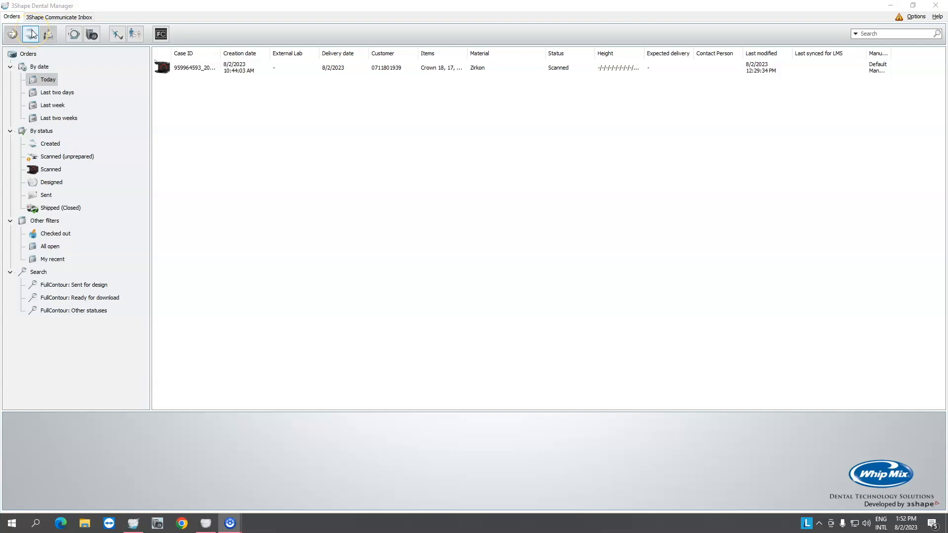
Create a new order and enter the patient's last name.
click(31, 33)
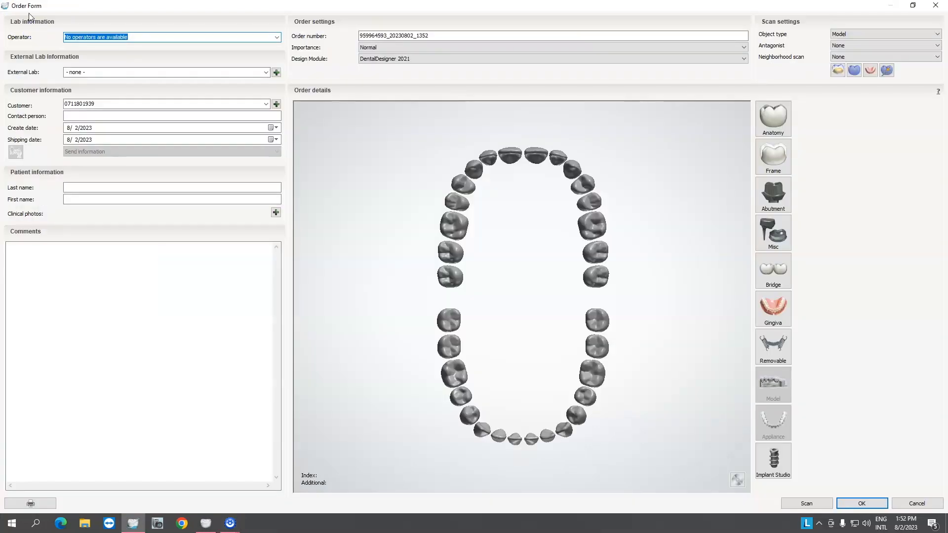
click(80, 187)
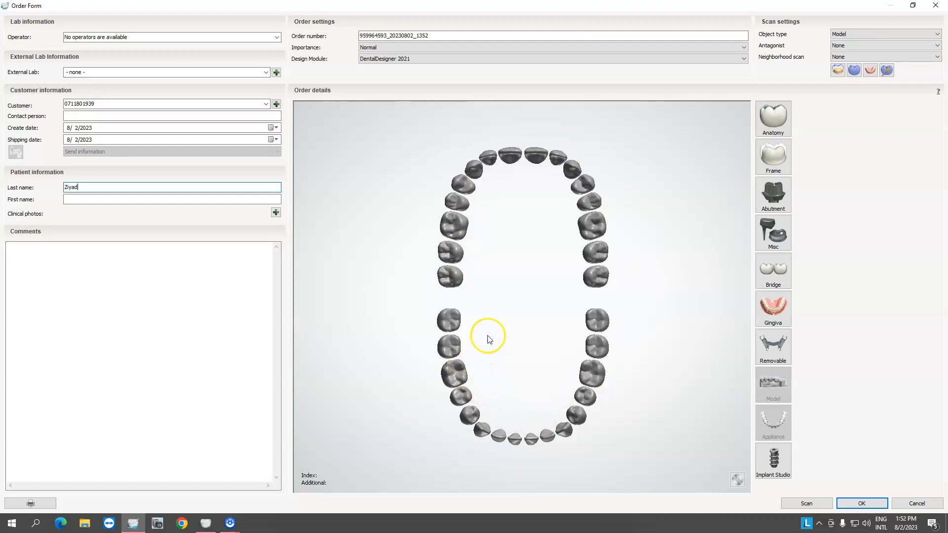
Select teeth 16, 11, 25 and 26 and assign them an Anatomy crown in Zirkon.
click(454, 228)
click(509, 155)
click(583, 202)
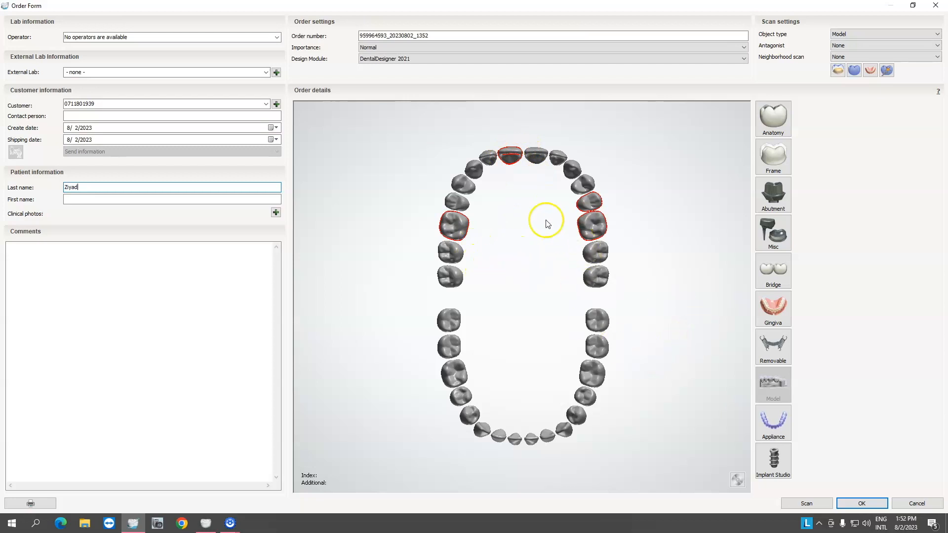
click(772, 117)
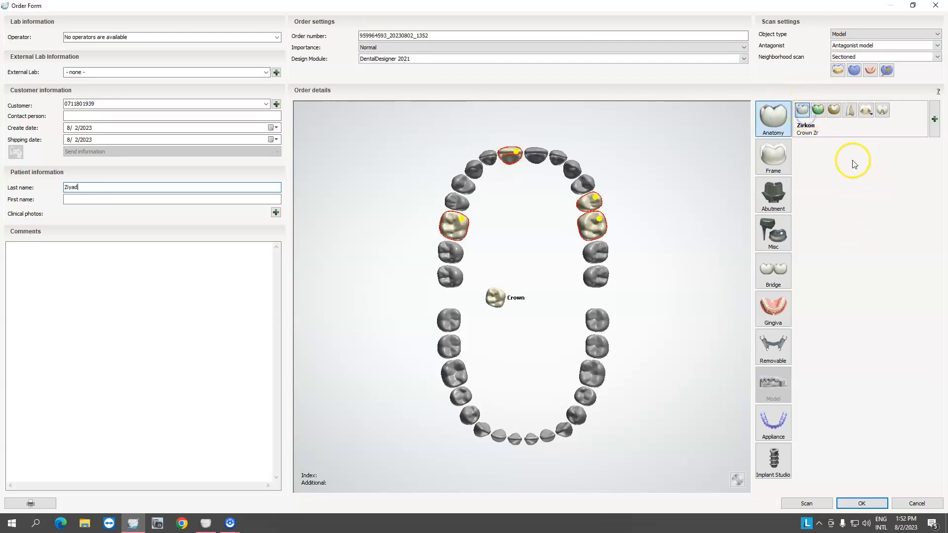
Set the antagonist to Antagonist model and start scanning the order.
click(851, 47)
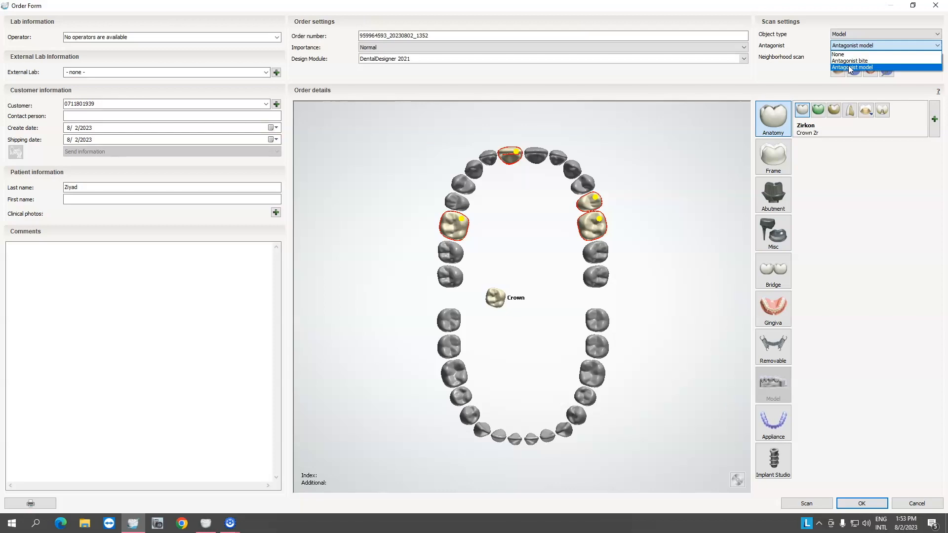
click(850, 68)
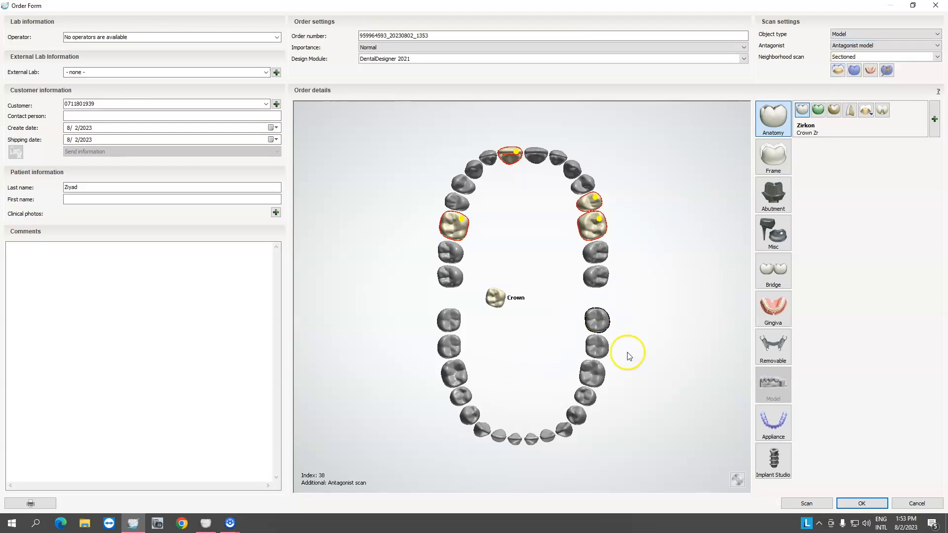
click(857, 46)
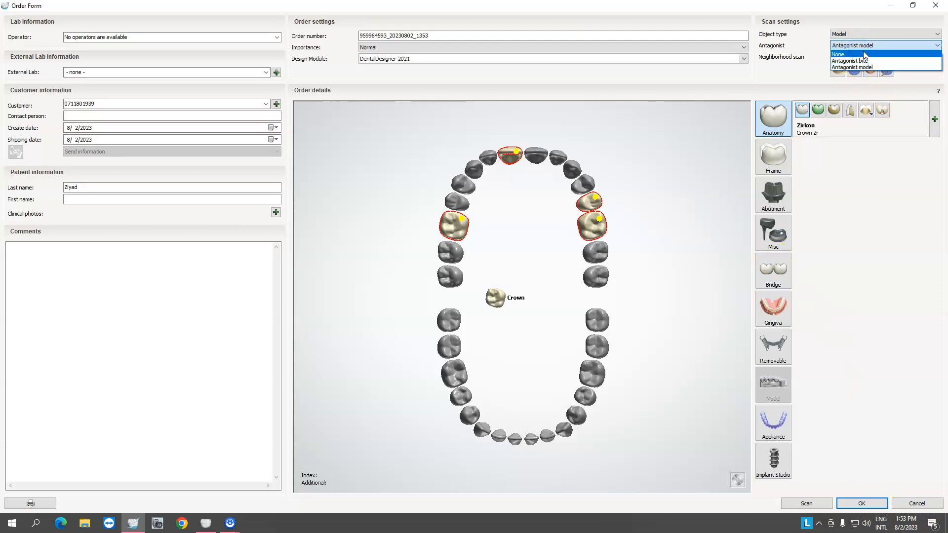
click(859, 67)
click(864, 68)
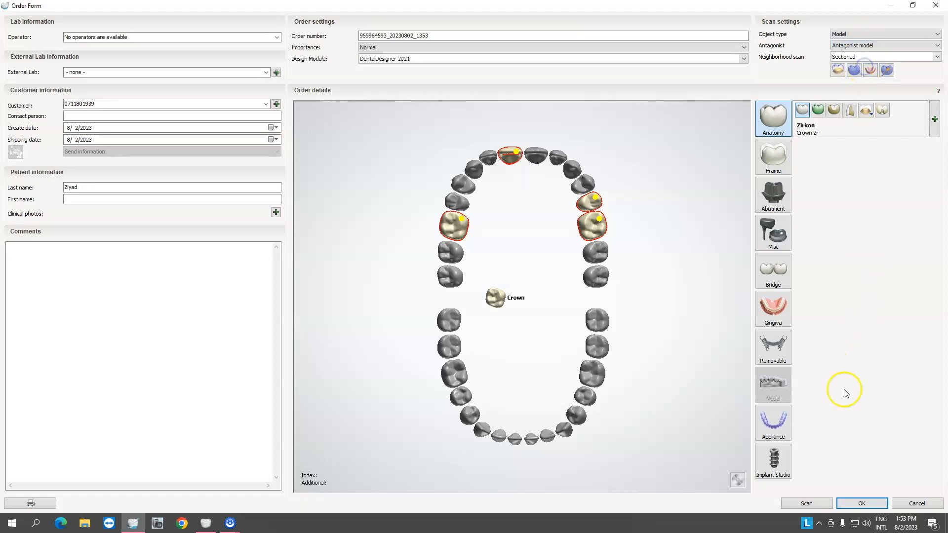
click(806, 503)
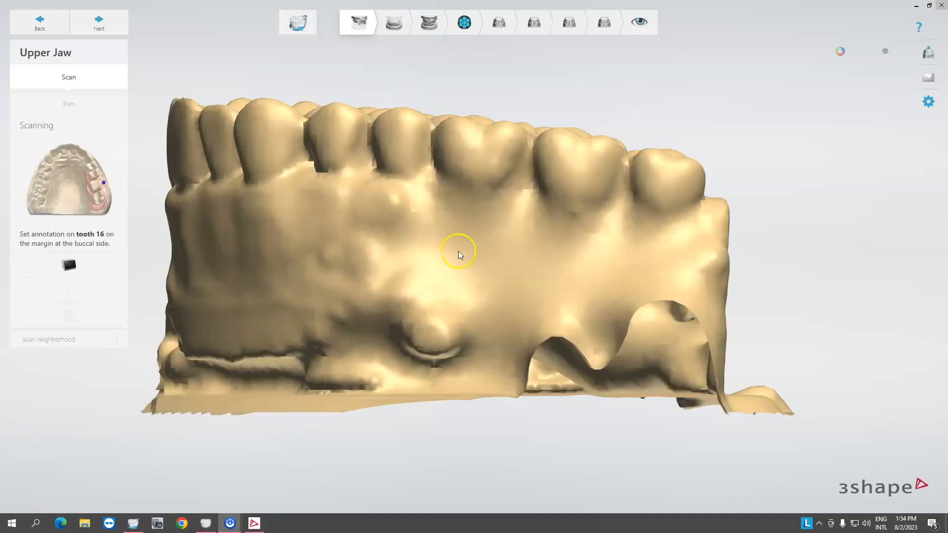
right_drag(459, 254, 535, 256)
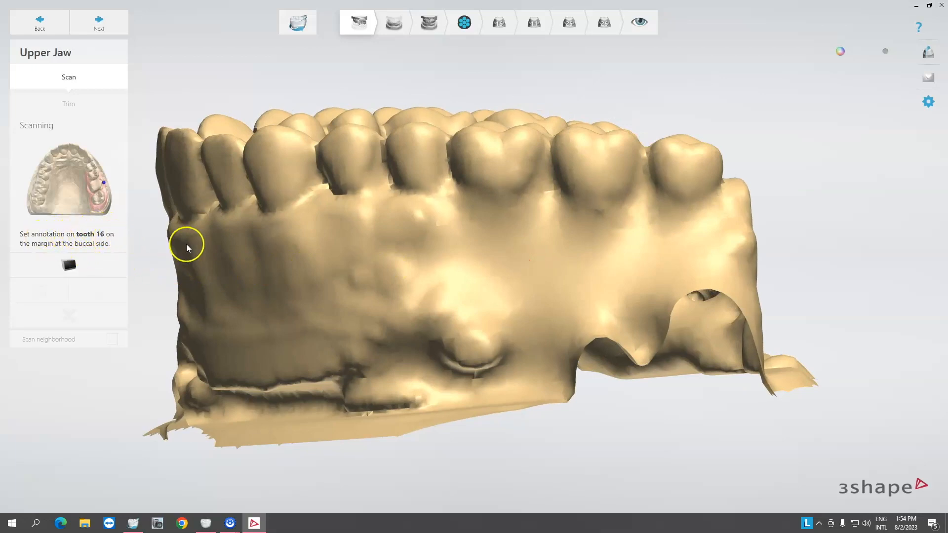
Place the tooth 16 annotation on its buccal margin of the upper jaw scan.
right_drag(200, 247, 253, 235)
right_drag(362, 185, 457, 155)
right_drag(582, 149, 426, 167)
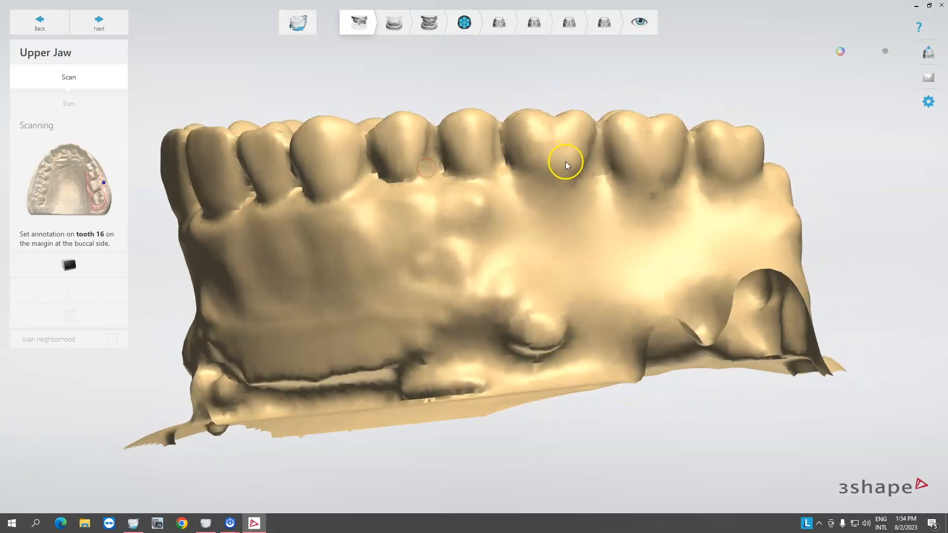
right_drag(217, 182, 324, 166)
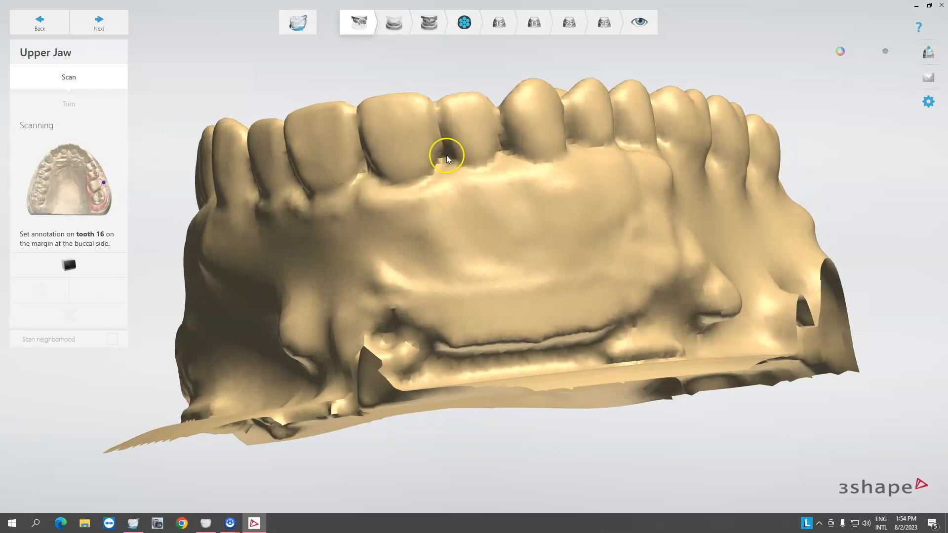
mouse_move(397, 159)
right_down()
mouse_move(356, 167)
mouse_move(392, 161)
right_up()
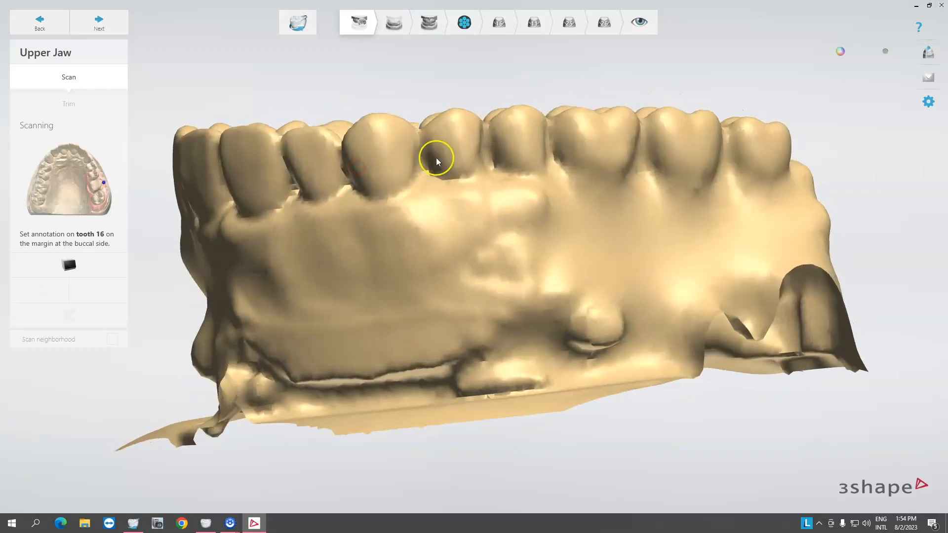
right_drag(595, 188, 546, 198)
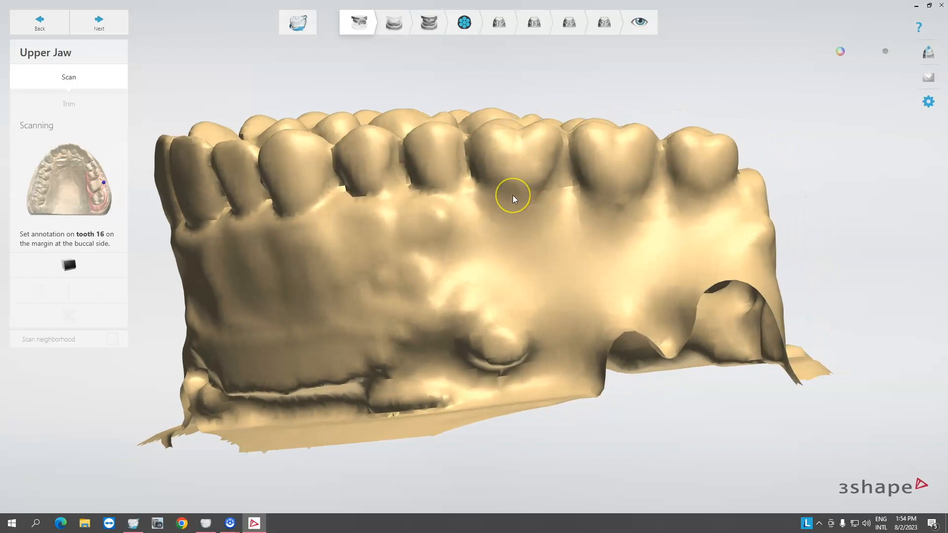
click(512, 196)
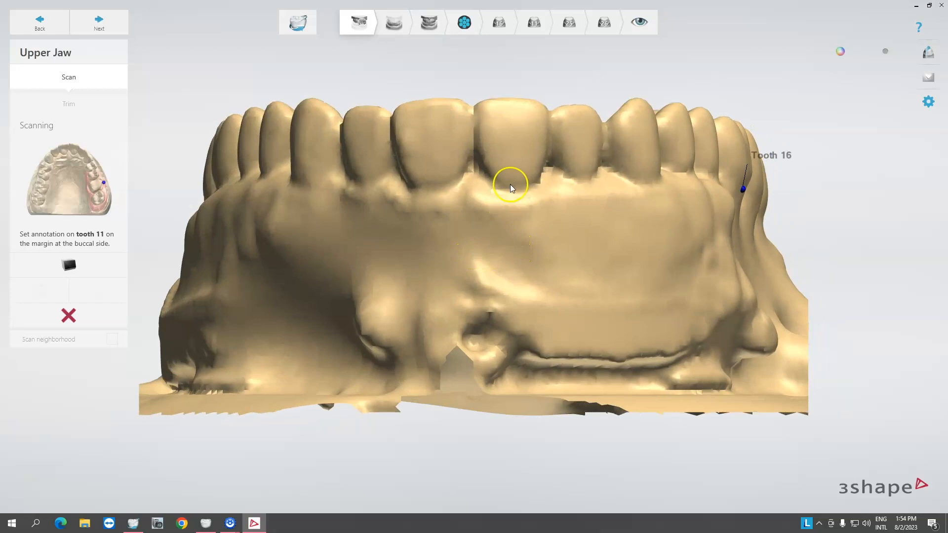
Place annotations on the buccal margins of teeth 11, 25 and 26.
click(512, 184)
mouse_move(597, 220)
right_down()
mouse_move(607, 220)
mouse_move(553, 256)
mouse_move(527, 257)
mouse_move(523, 238)
mouse_move(546, 220)
mouse_move(612, 220)
right_up()
mouse_move(415, 214)
right_down()
mouse_move(476, 210)
mouse_move(448, 302)
right_up()
click(462, 203)
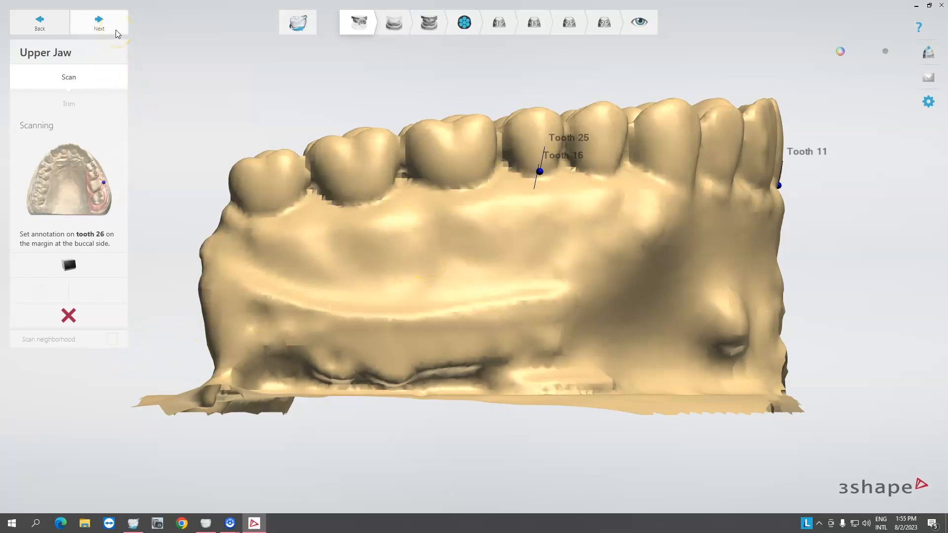
click(342, 103)
click(464, 191)
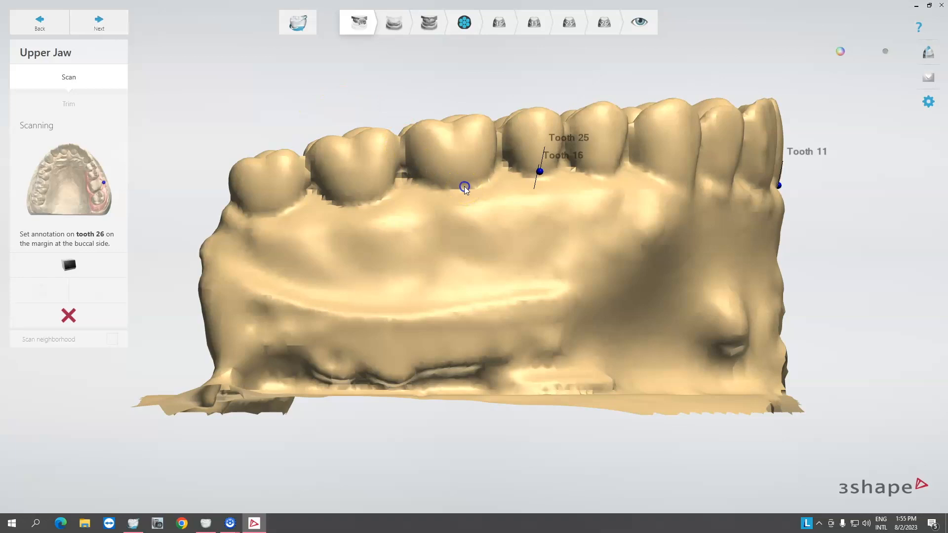
Select the whole model as the area of interest and continue to the detailed scan.
right_drag(435, 294, 382, 166)
click(49, 333)
right_drag(434, 271, 613, 274)
right_drag(323, 309, 388, 324)
click(82, 342)
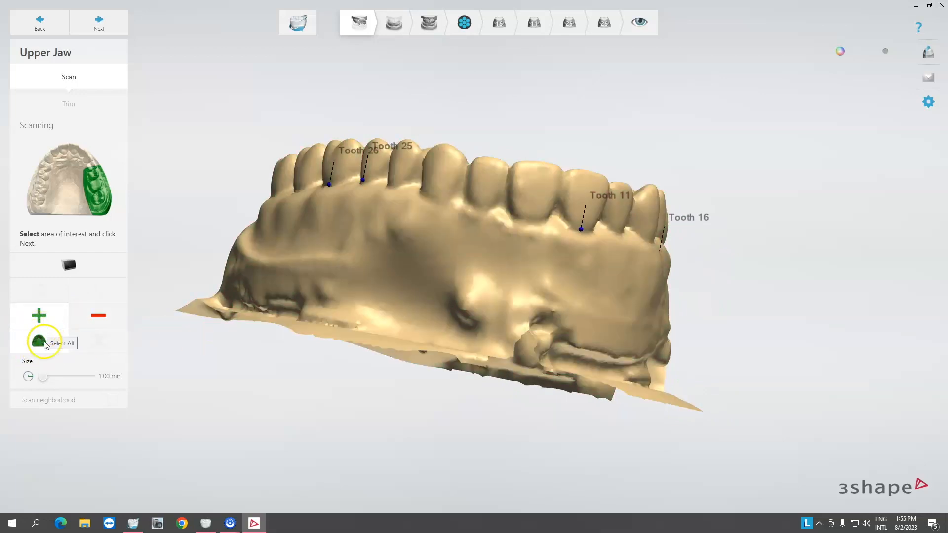
click(38, 342)
right_drag(332, 305, 242, 308)
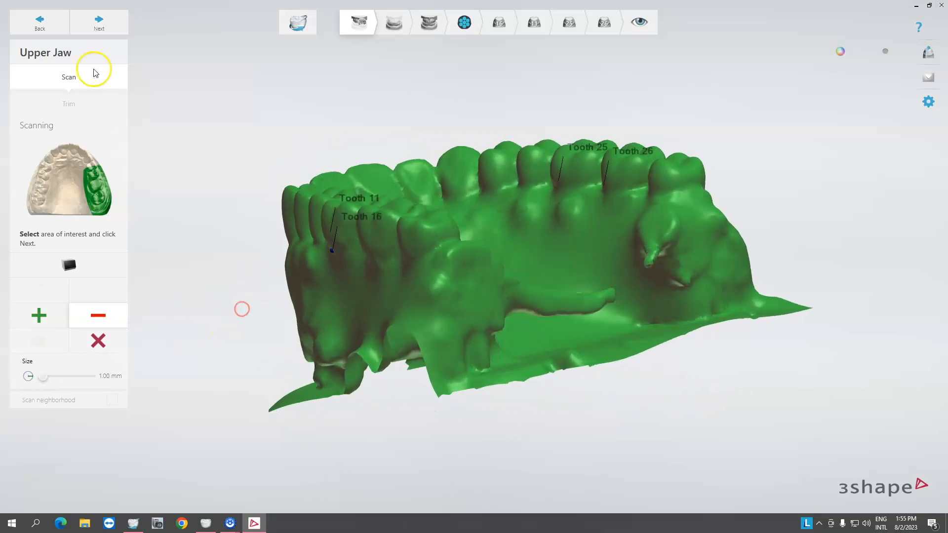
click(102, 23)
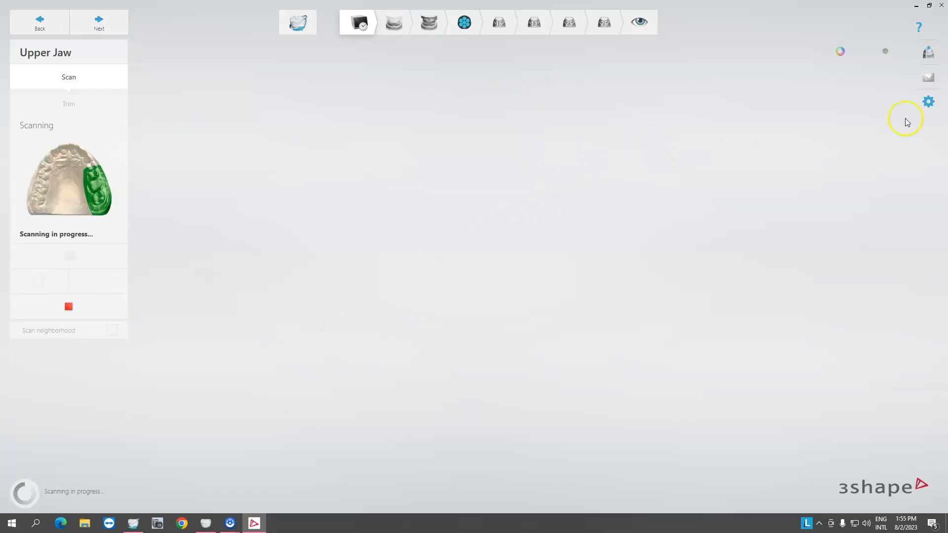
Review the scanner settings and inspect the point cloud while scanning runs.
click(929, 104)
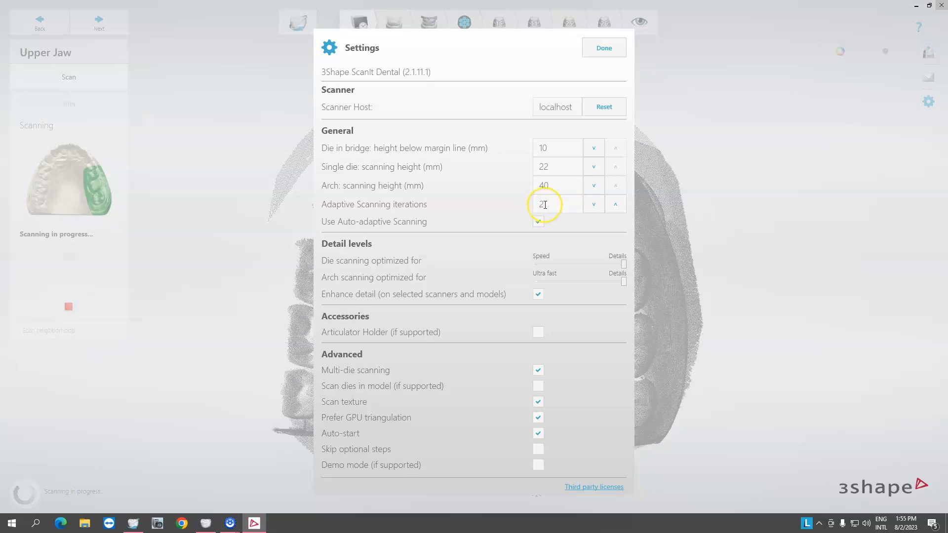
click(604, 48)
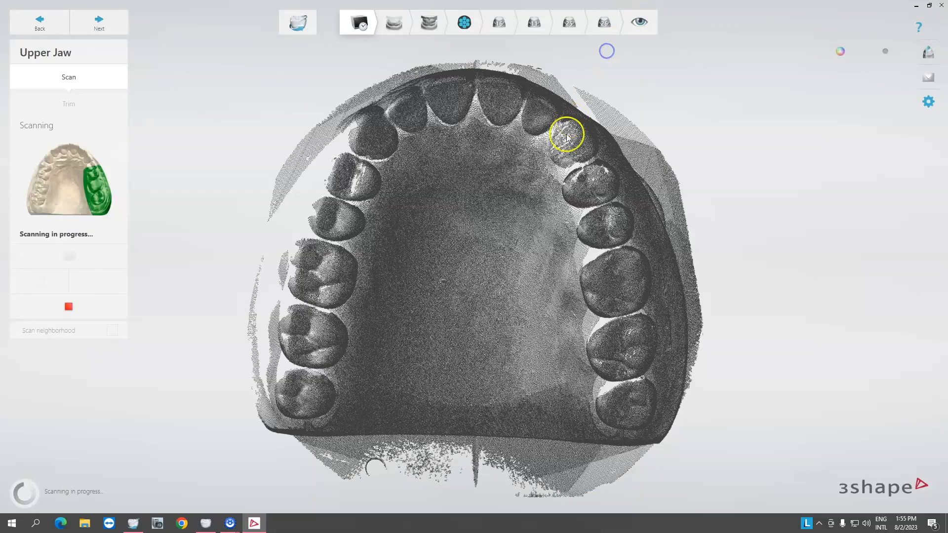
right_drag(486, 267, 641, 266)
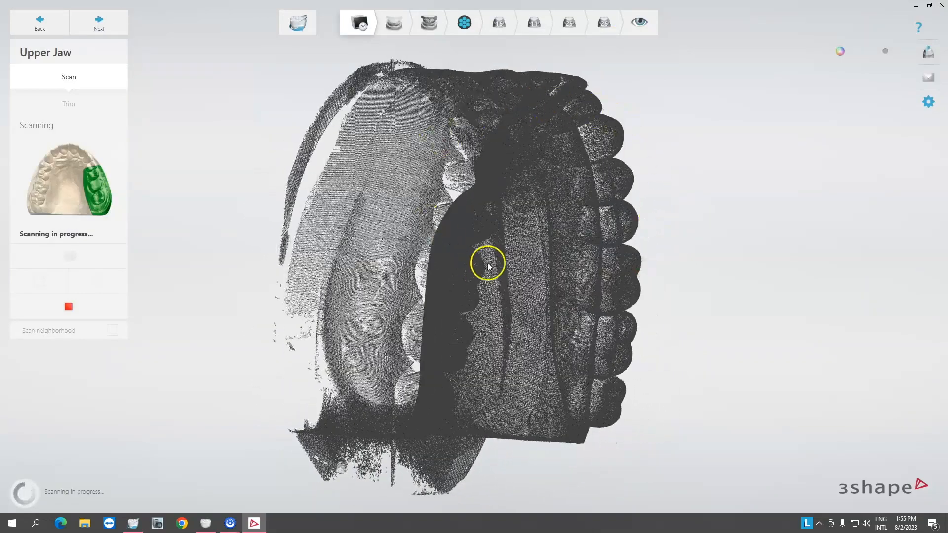
right_drag(517, 260, 383, 254)
right_drag(469, 338, 743, 378)
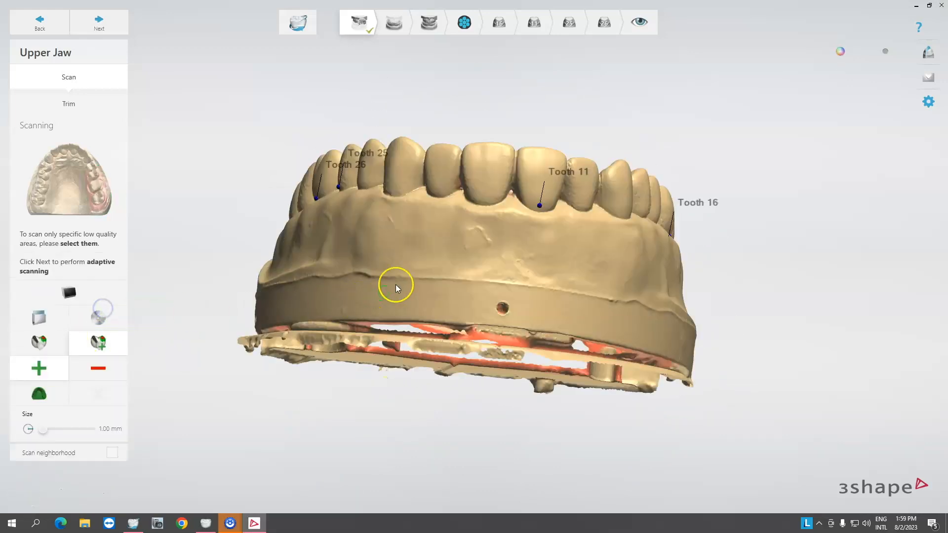
right_drag(396, 285, 224, 346)
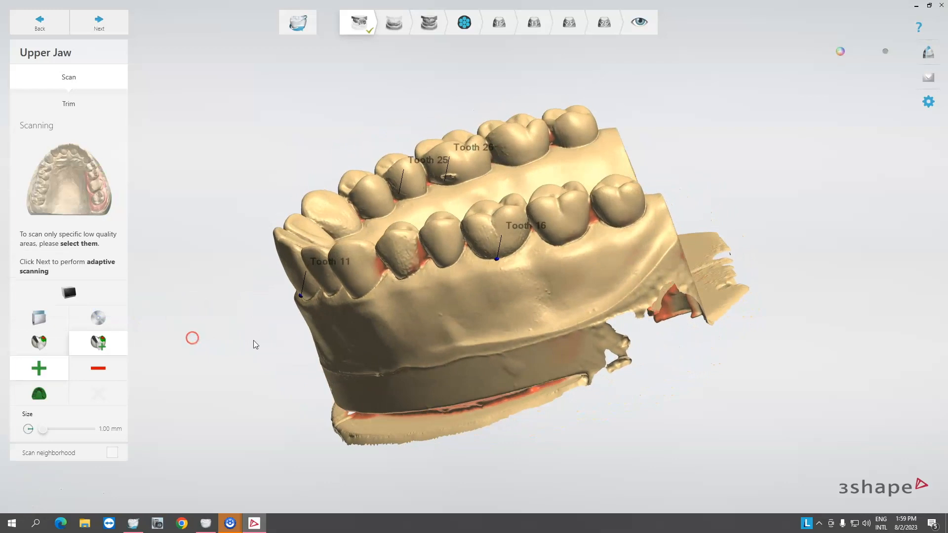
Inspect the completed upper jaw scan from all sides for low-quality areas.
right_drag(295, 357, 208, 379)
right_drag(436, 298, 536, 294)
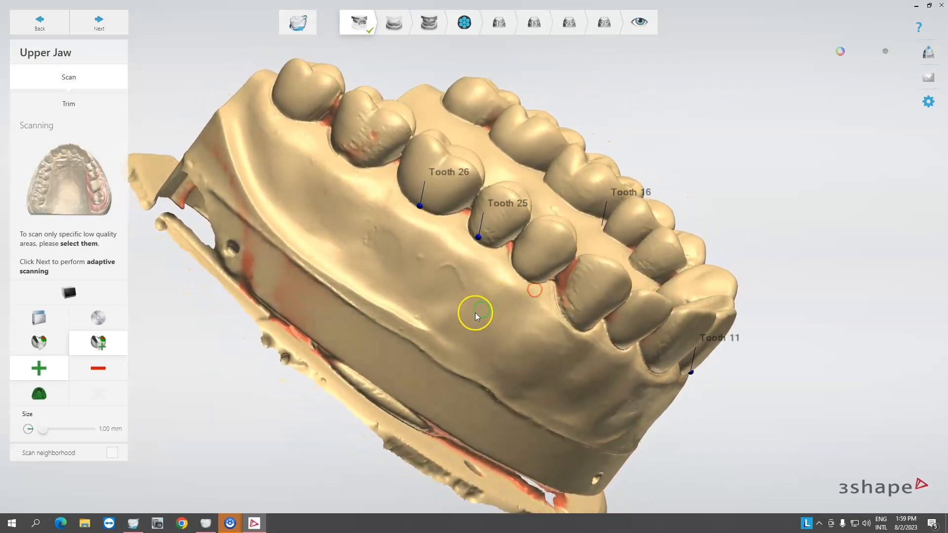
right_drag(478, 319, 362, 238)
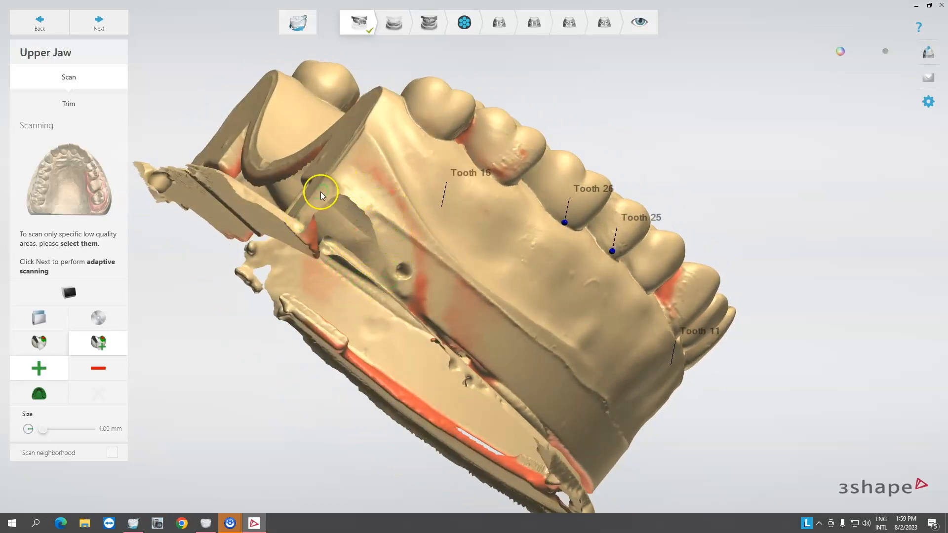
right_drag(475, 164, 435, 191)
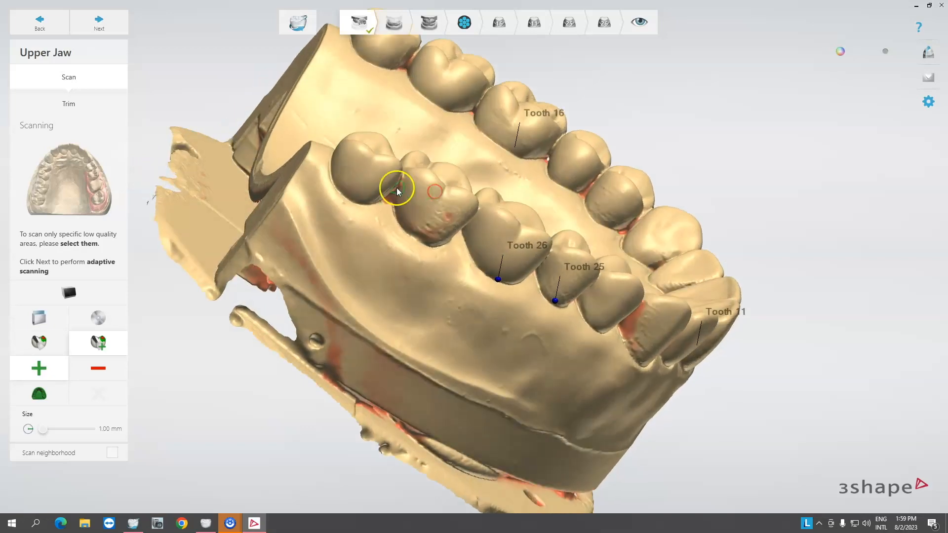
right_drag(384, 206, 337, 180)
right_drag(459, 279, 388, 251)
right_drag(516, 291, 357, 237)
right_drag(573, 280, 516, 284)
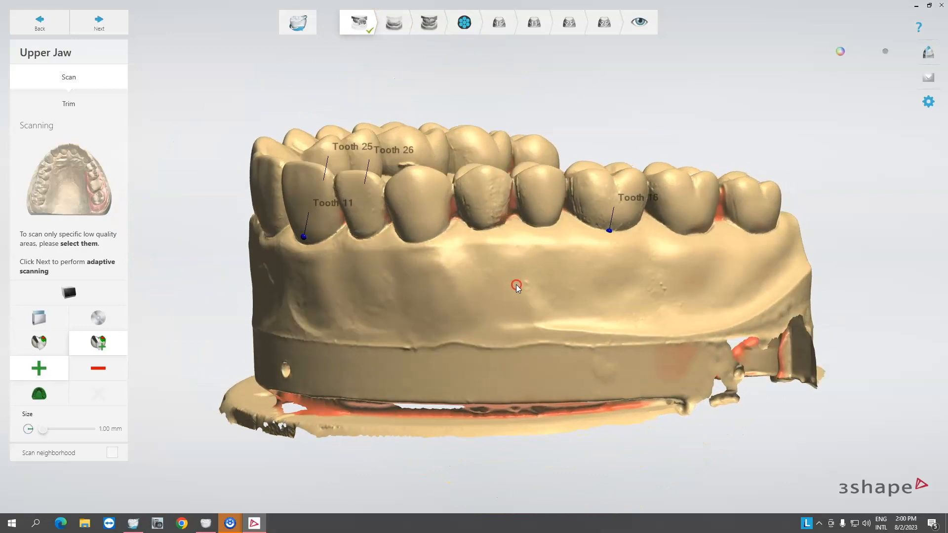
right_drag(606, 272, 523, 279)
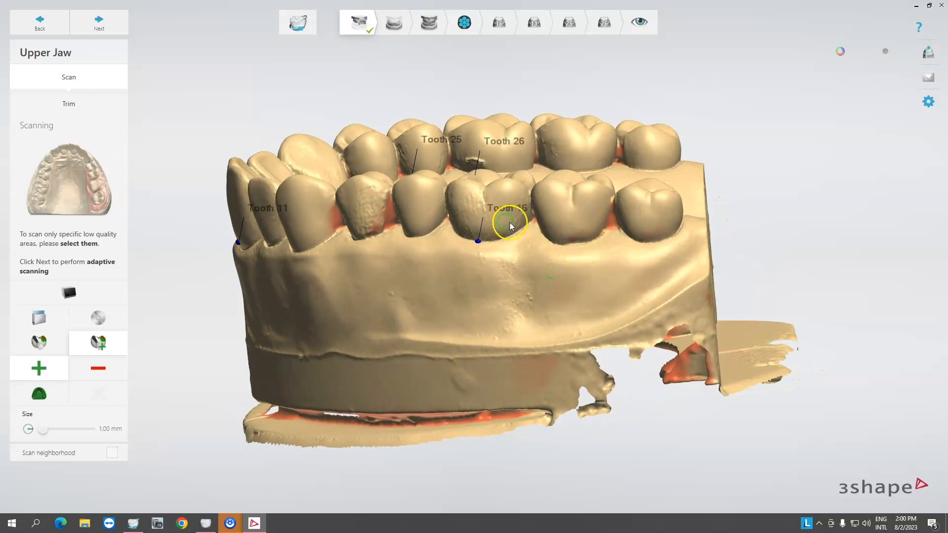
right_drag(340, 223, 405, 239)
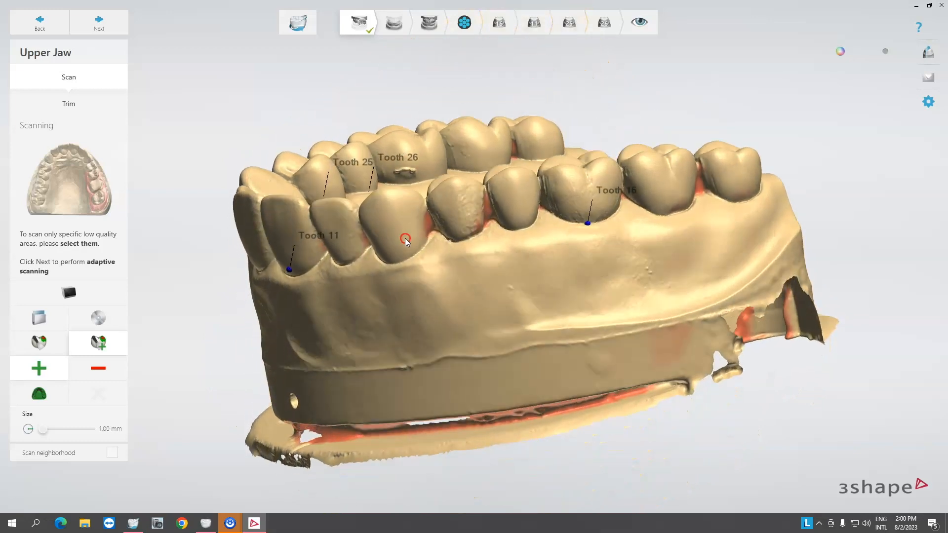
Cancel adaptive scanning and move on to trimming the upper jaw.
click(104, 344)
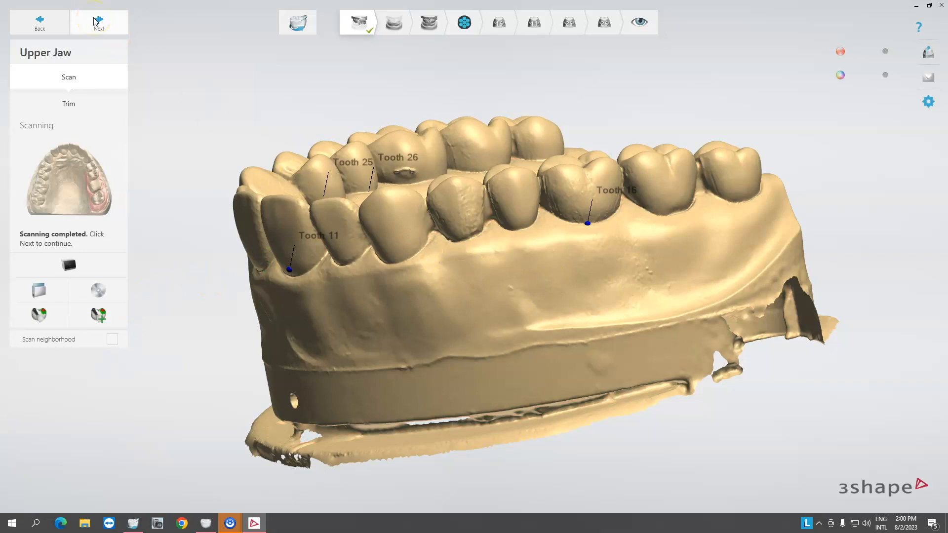
click(94, 99)
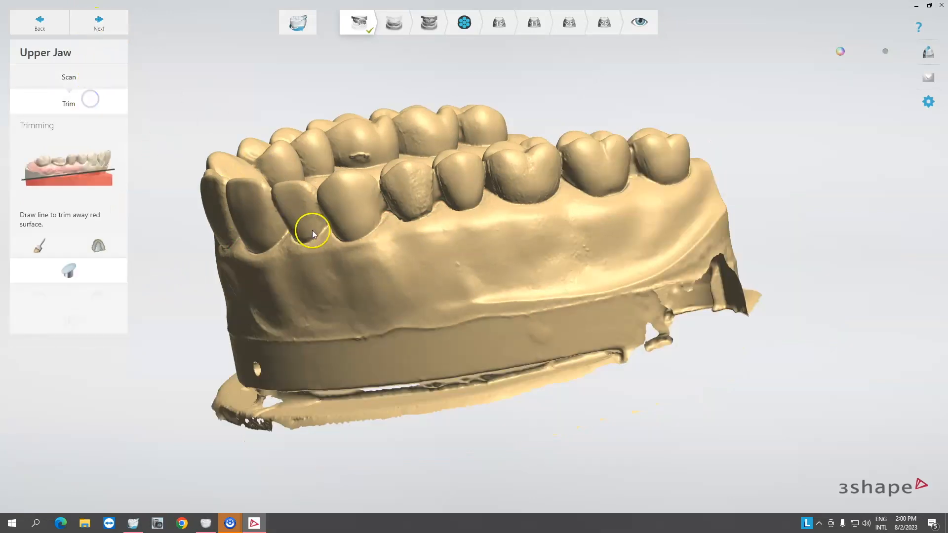
Draw a trim line along the model's base to cut away the excess surface beneath it.
mouse_move(312, 230)
right_down()
mouse_move(356, 248)
mouse_move(482, 232)
mouse_move(493, 222)
right_up()
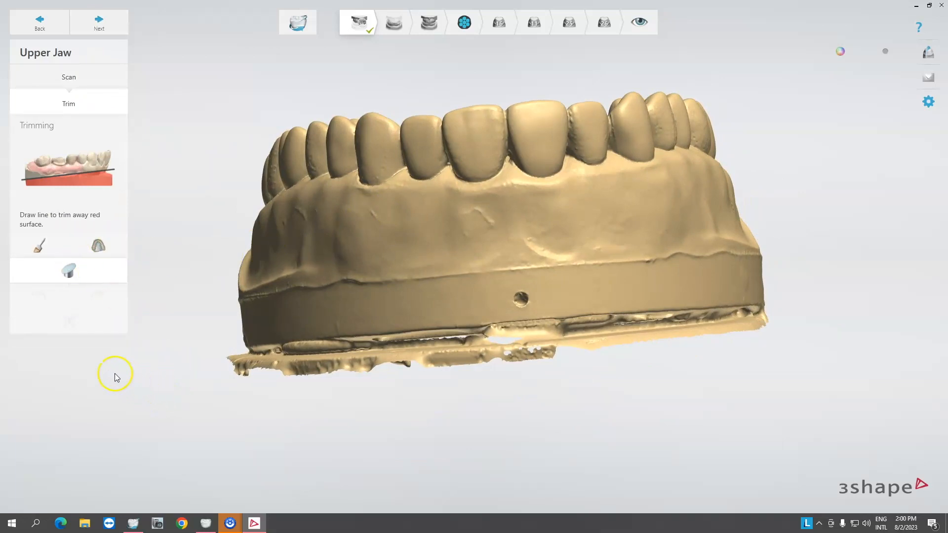
mouse_move(149, 355)
mouse_down()
mouse_move(544, 355)
mouse_move(837, 306)
mouse_up()
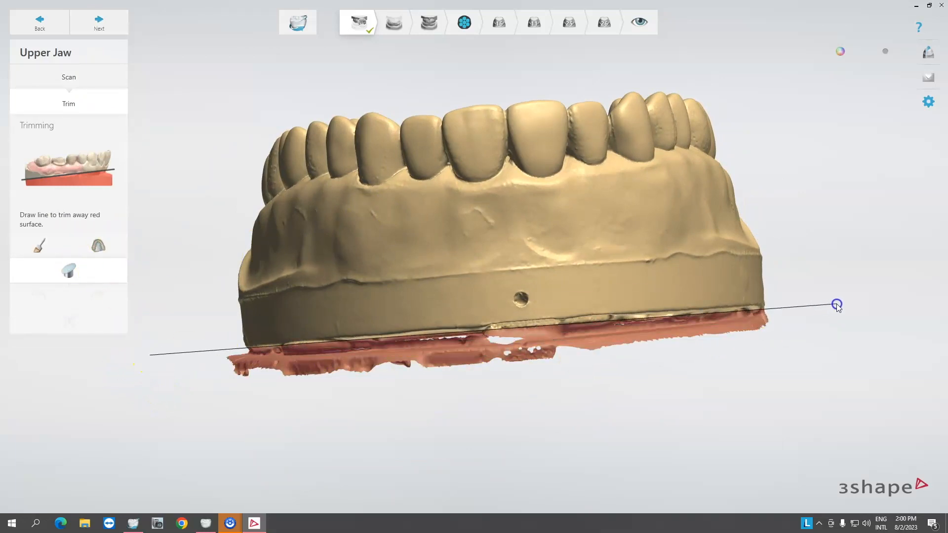
mouse_move(763, 299)
right_down()
mouse_move(555, 271)
mouse_move(467, 298)
mouse_move(325, 270)
mouse_move(583, 351)
mouse_move(456, 314)
right_up()
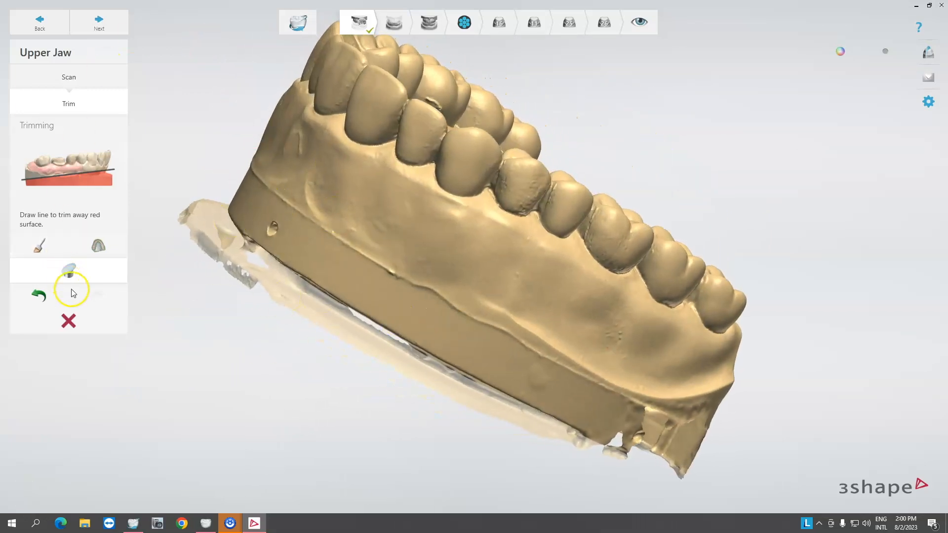
Move on to the lower jaw and rotate its pre-scan preview to check the area of interest.
click(106, 31)
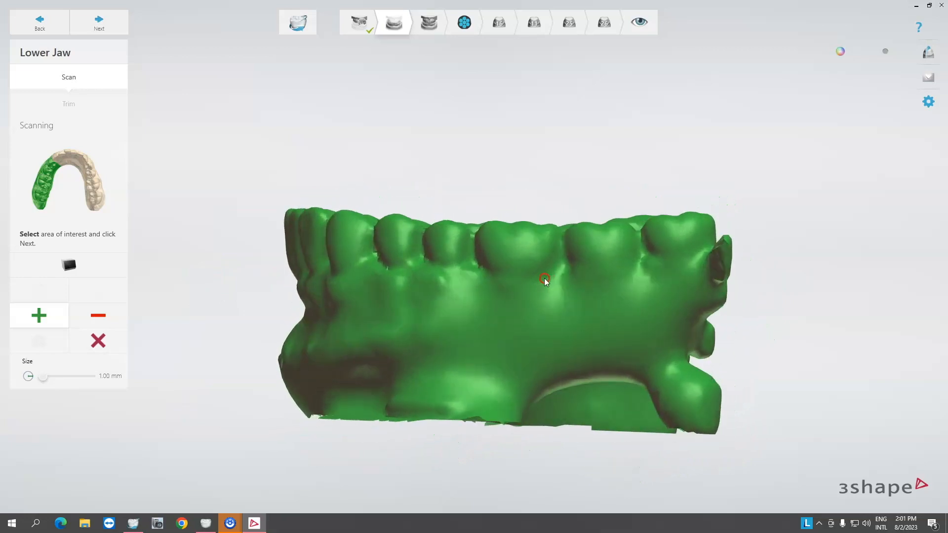
right_drag(530, 280, 528, 278)
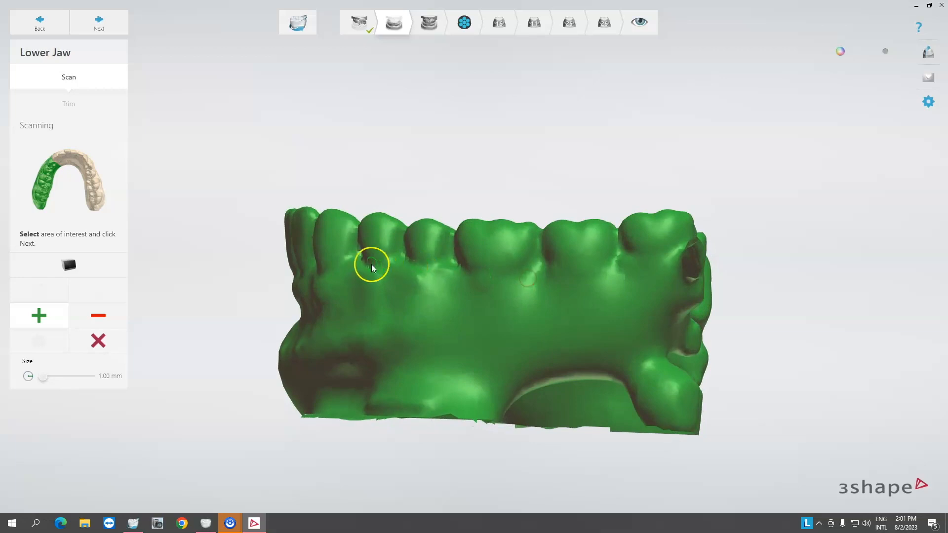
right_drag(322, 302, 510, 319)
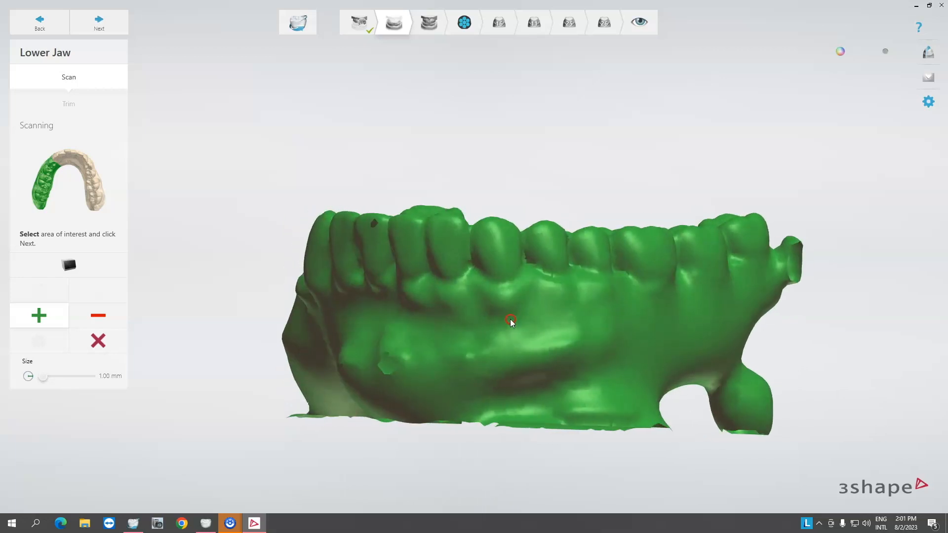
right_drag(430, 333, 623, 323)
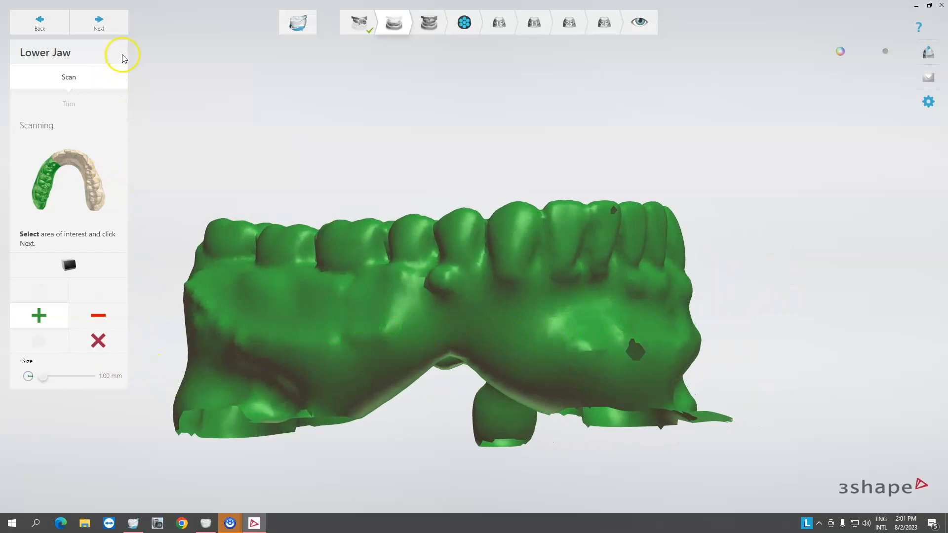
Check the scanner settings and start the full lower jaw scan.
click(928, 102)
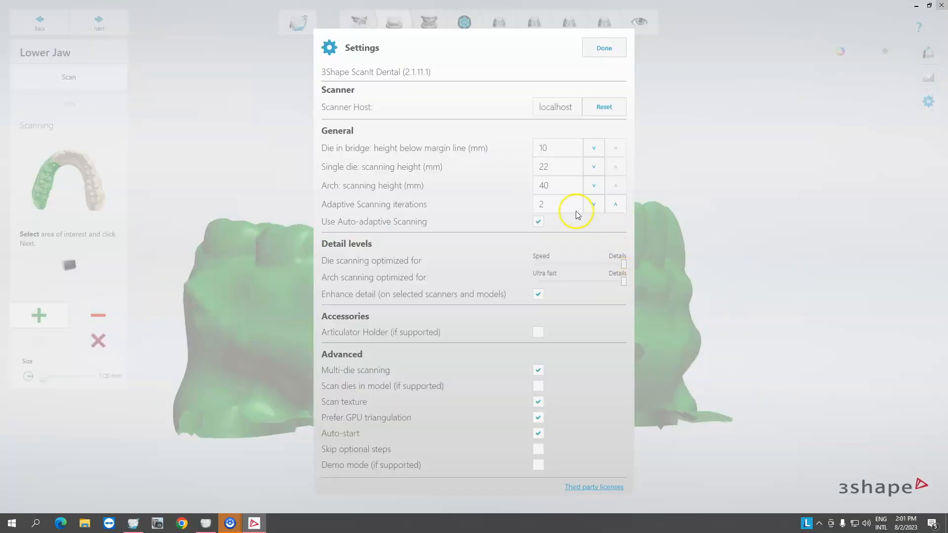
click(604, 48)
right_drag(348, 318, 481, 325)
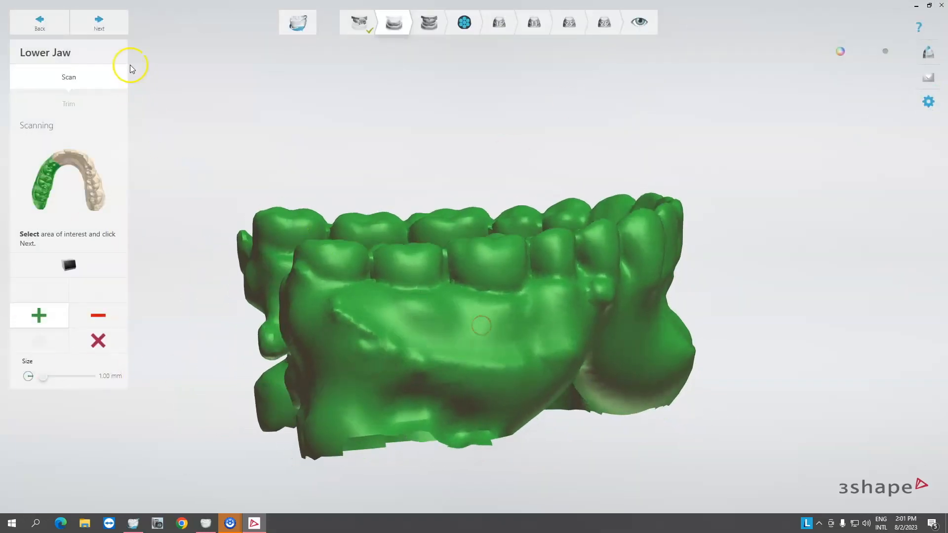
click(105, 30)
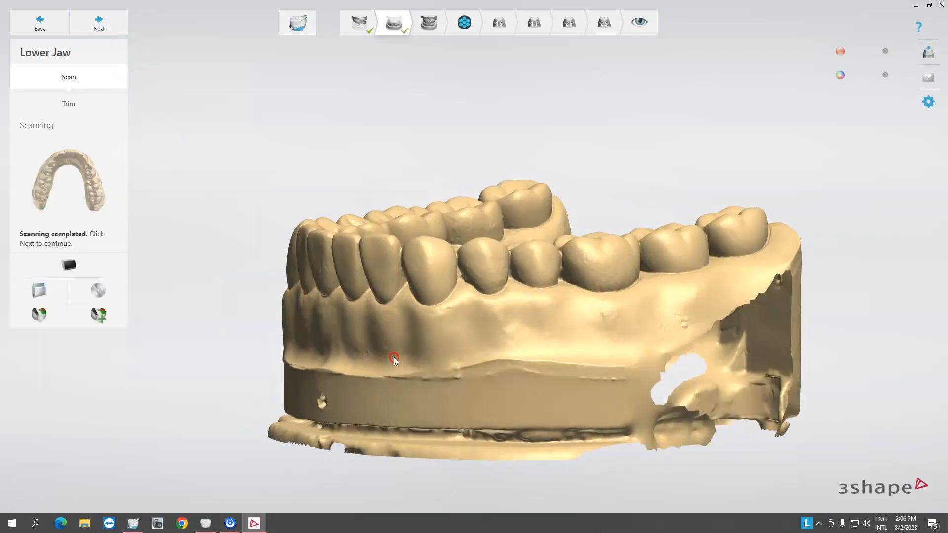
Select low-quality areas along the lower jaw's base for adaptive scanning.
right_drag(393, 357, 456, 339)
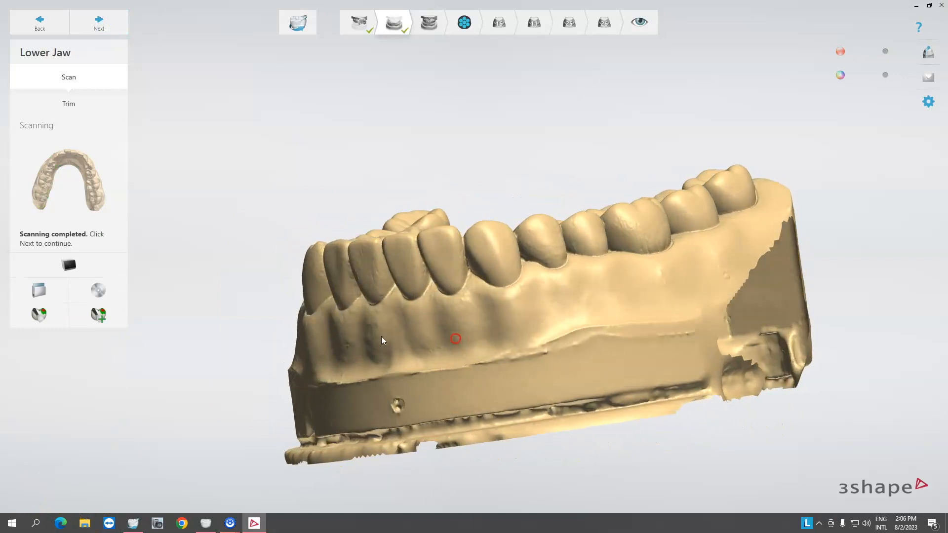
click(98, 315)
right_drag(459, 351, 806, 200)
right_drag(597, 303, 632, 376)
right_drag(398, 307, 748, 309)
right_drag(631, 279, 347, 377)
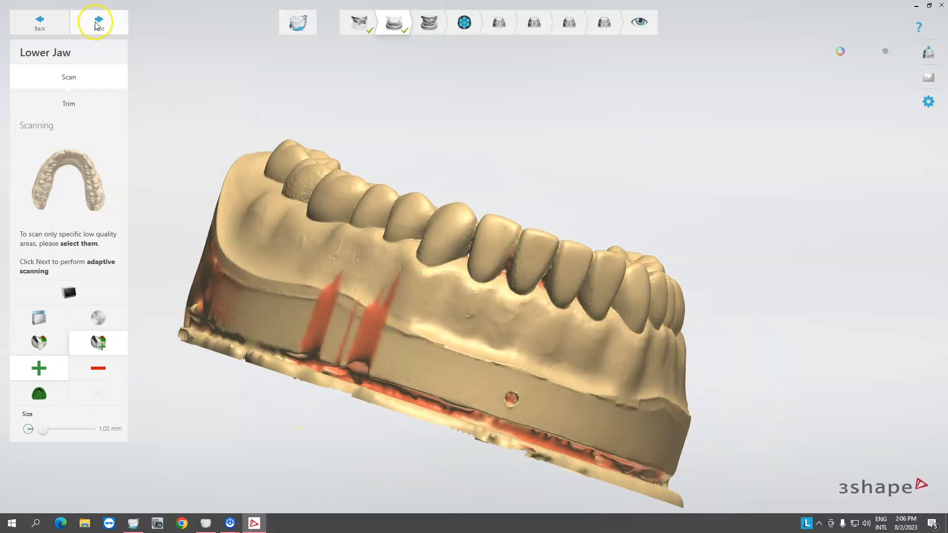
Switch to trimming and draw trim lines along the lower jaw's base to cut away the excess surface.
click(69, 102)
drag(174, 270, 699, 415)
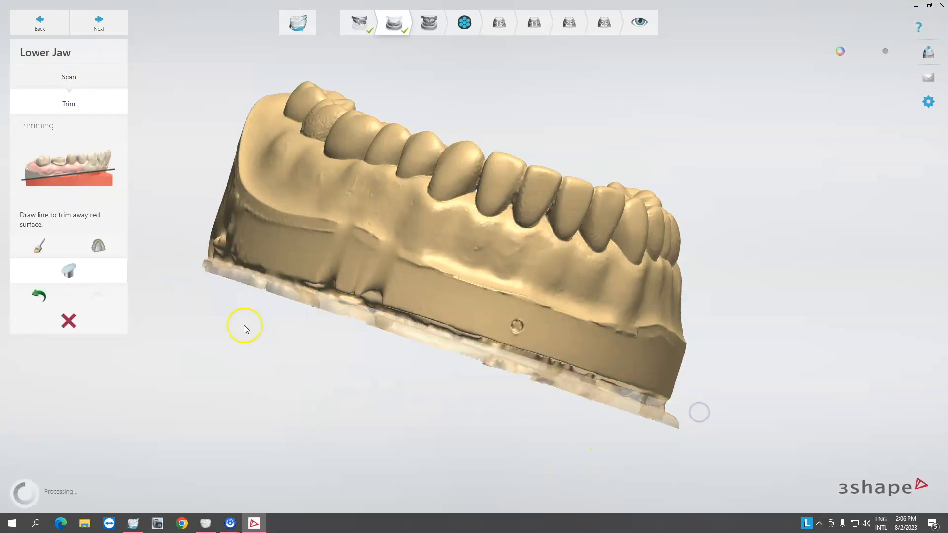
mouse_move(174, 232)
mouse_down()
mouse_move(486, 313)
mouse_move(673, 395)
mouse_up()
right_drag(225, 237, 656, 281)
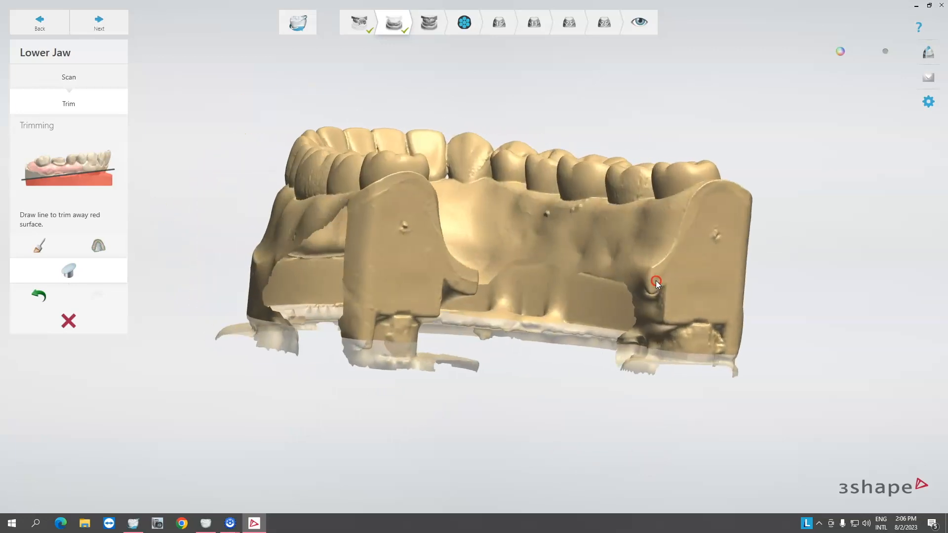
Proceed to occlusion scanning and rotate the bite scan to inspect it.
click(98, 28)
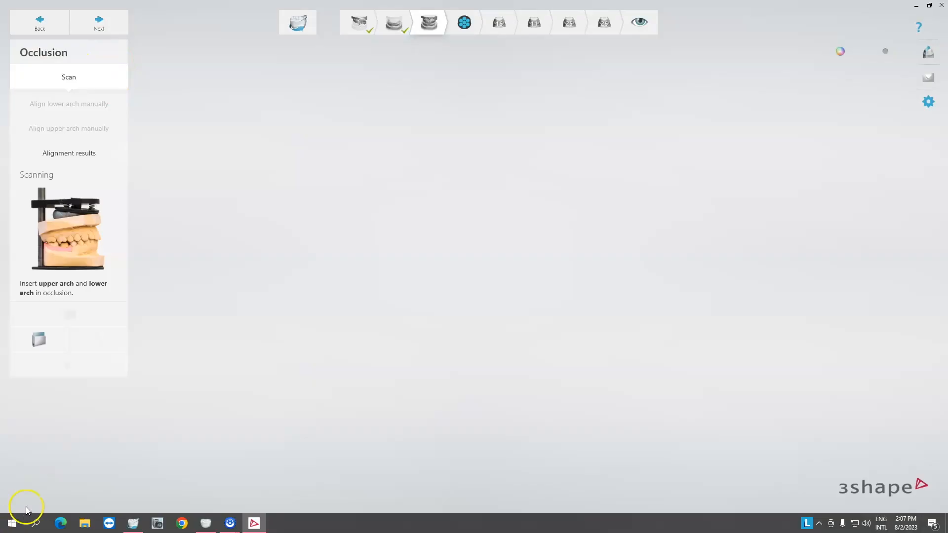
right_drag(248, 302, 214, 298)
right_drag(450, 297, 317, 280)
right_drag(541, 312, 567, 324)
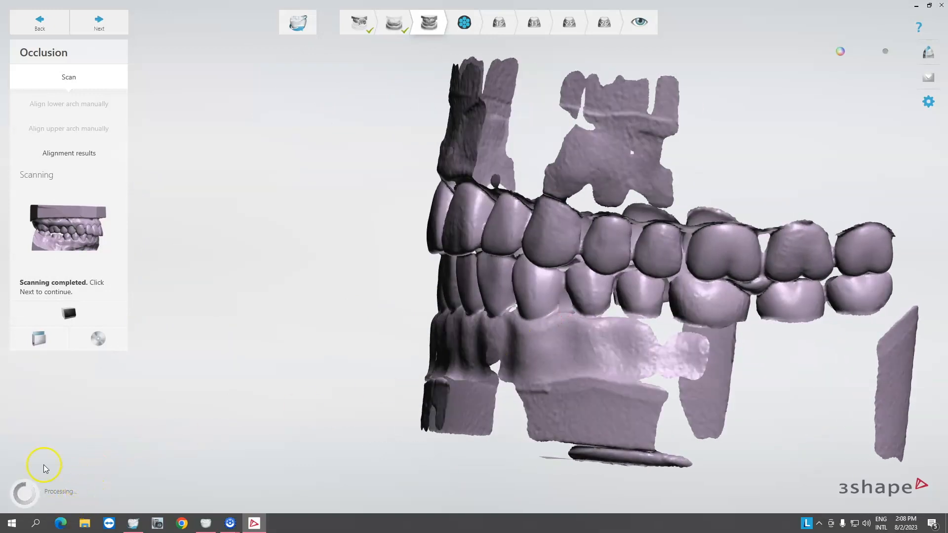
right_drag(495, 342, 391, 316)
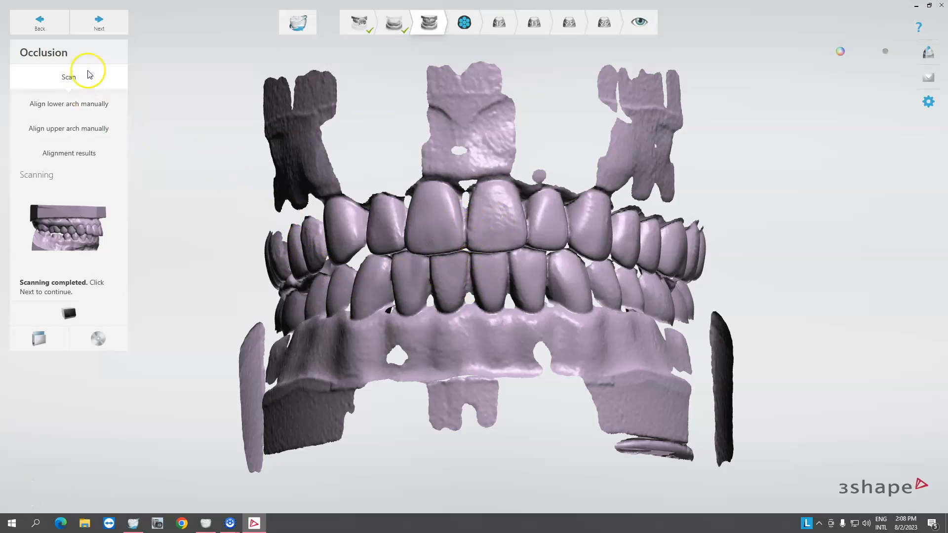
Align the lower arch manually to the bite scan using one corresponding point on each model.
click(101, 28)
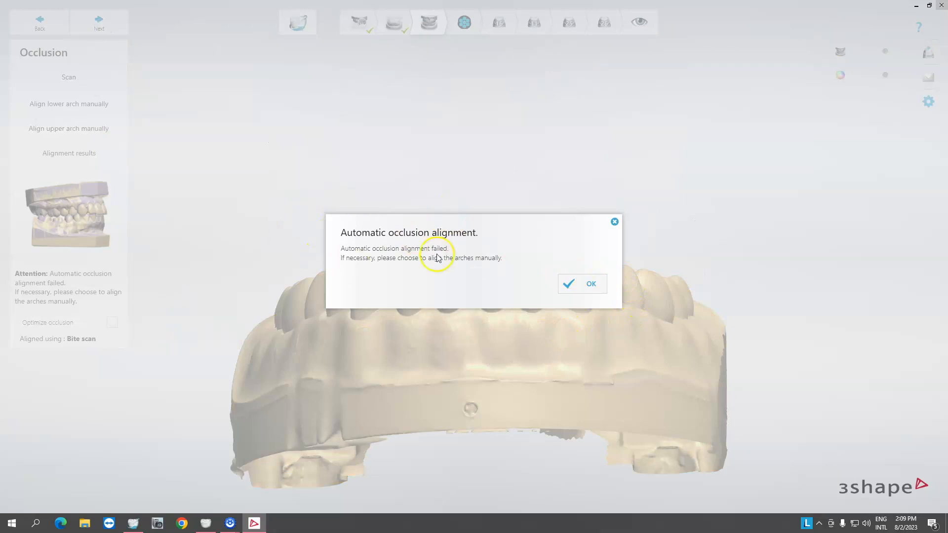
click(571, 284)
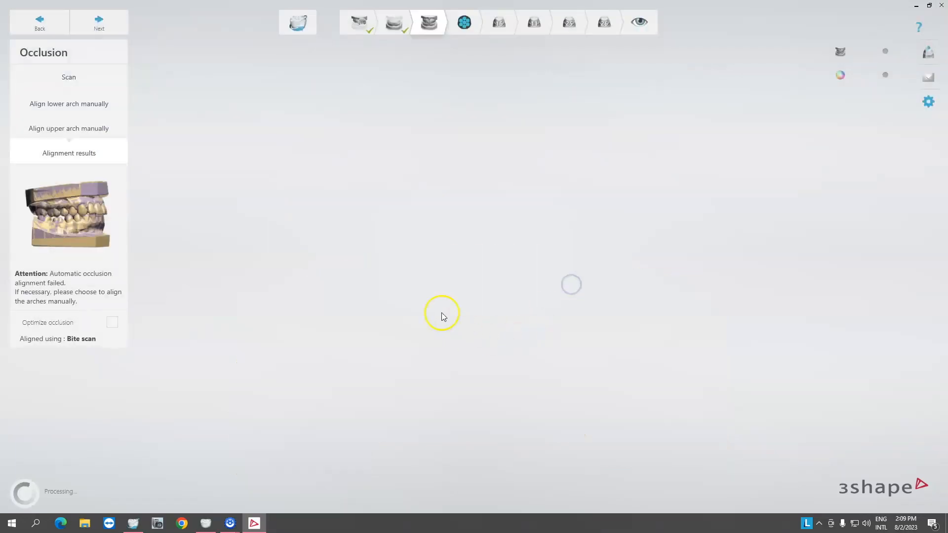
right_drag(354, 274, 466, 292)
click(81, 115)
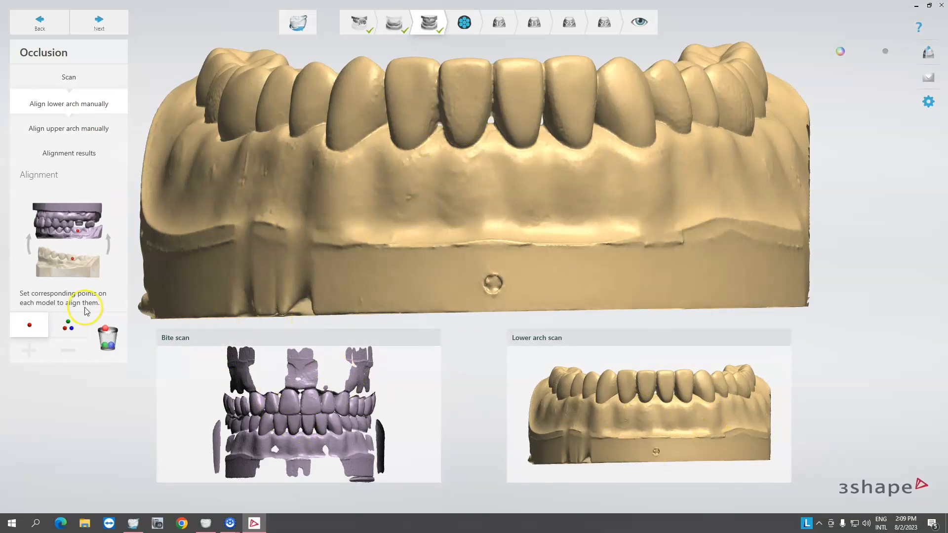
click(68, 325)
click(31, 329)
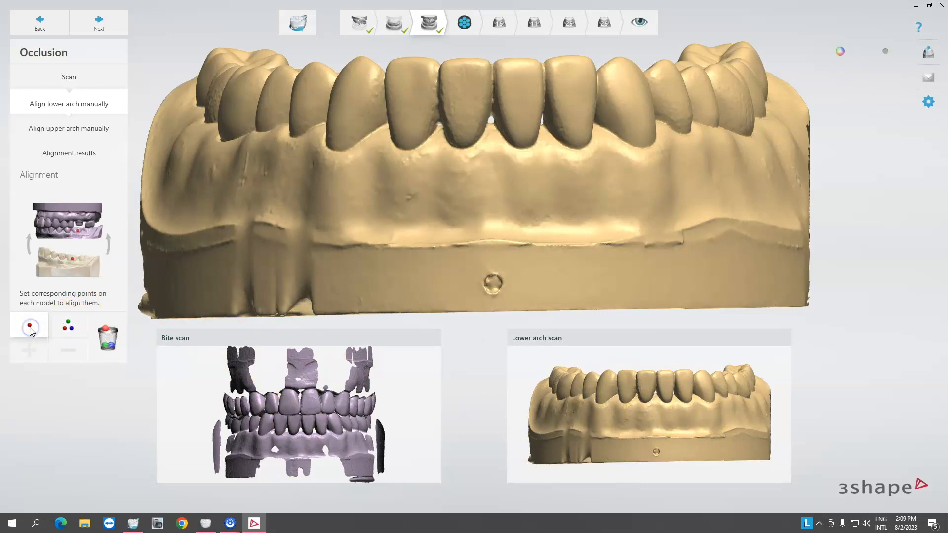
click(293, 425)
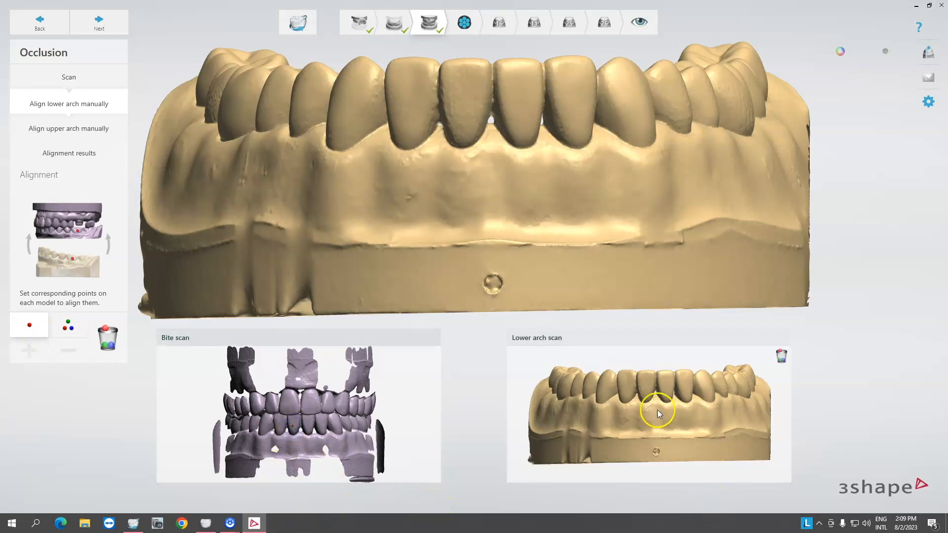
click(645, 389)
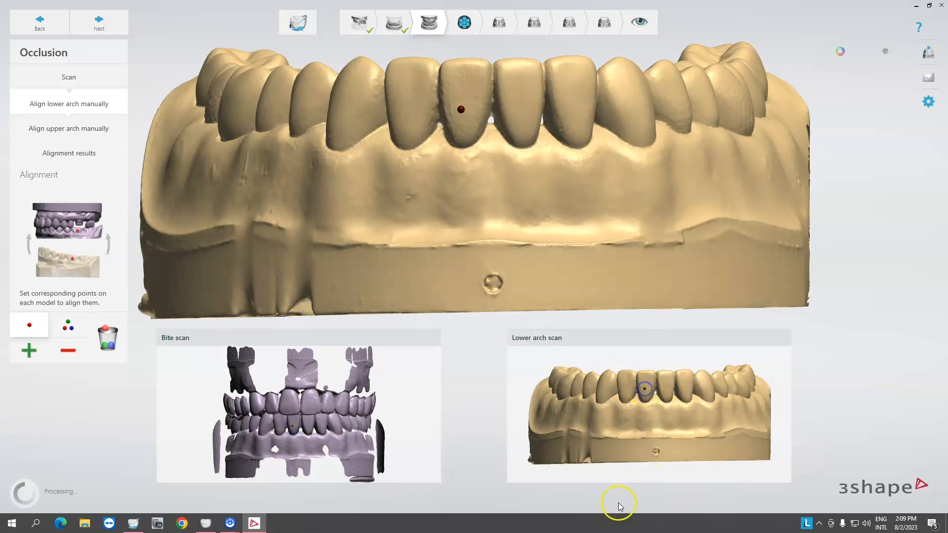
right_drag(431, 221, 408, 214)
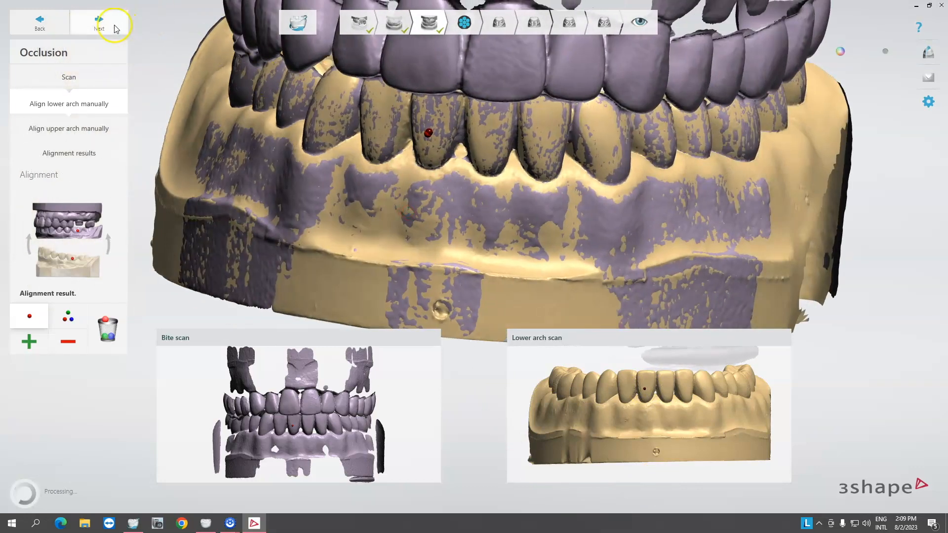
click(98, 22)
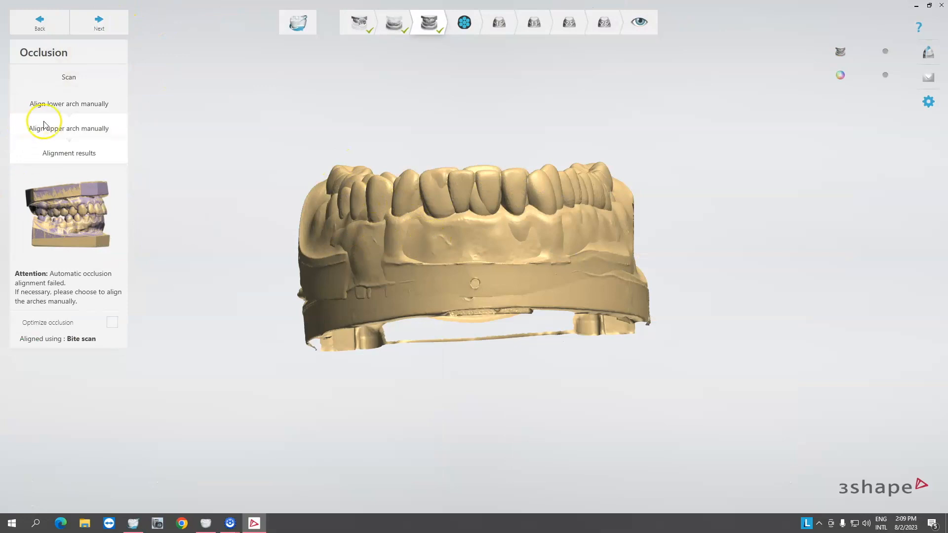
Start manual upper arch alignment with three points and place them on the upper arch scan's teeth.
right_drag(491, 271, 614, 324)
click(94, 129)
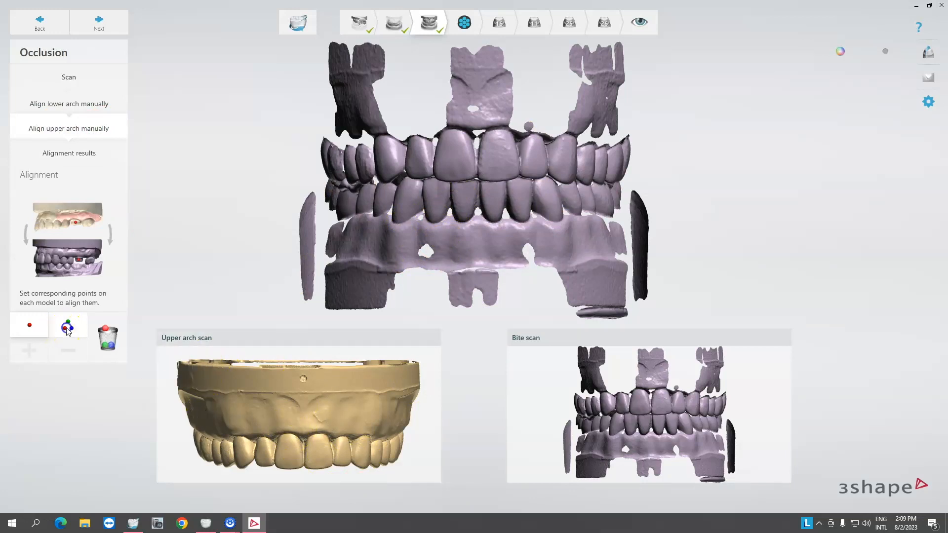
right_drag(277, 417, 333, 414)
click(279, 435)
right_drag(374, 455, 312, 451)
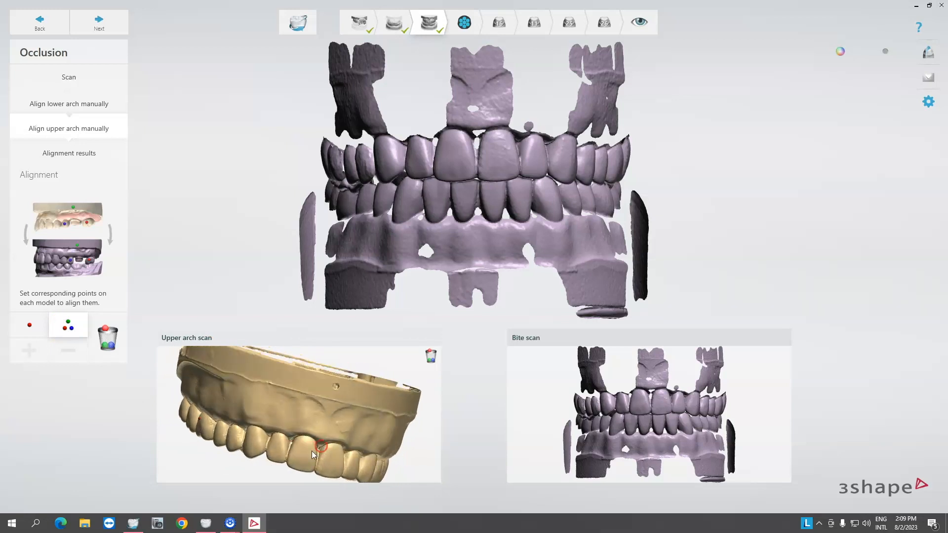
click(302, 453)
right_drag(369, 457, 342, 431)
click(305, 451)
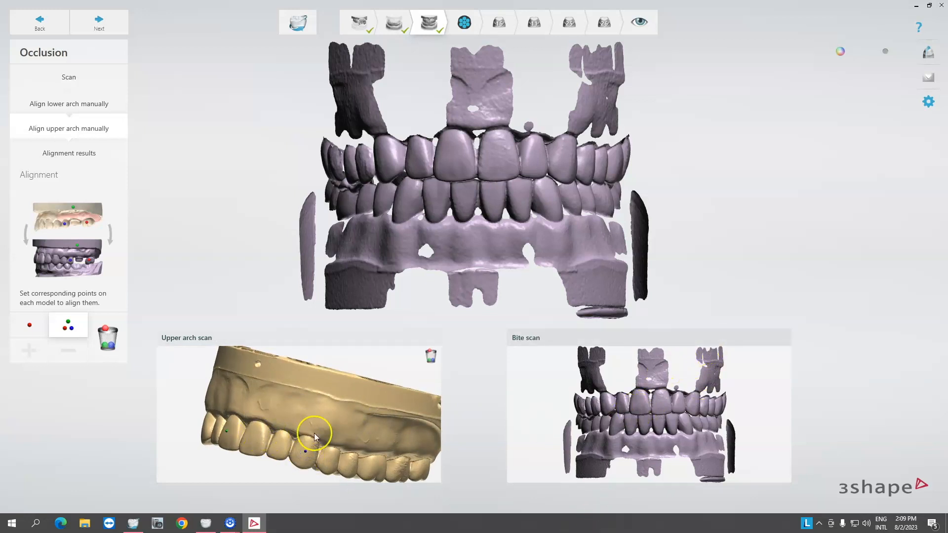
Place the three matching points on the bite scan's upper teeth to align the upper arch.
right_drag(604, 407, 694, 412)
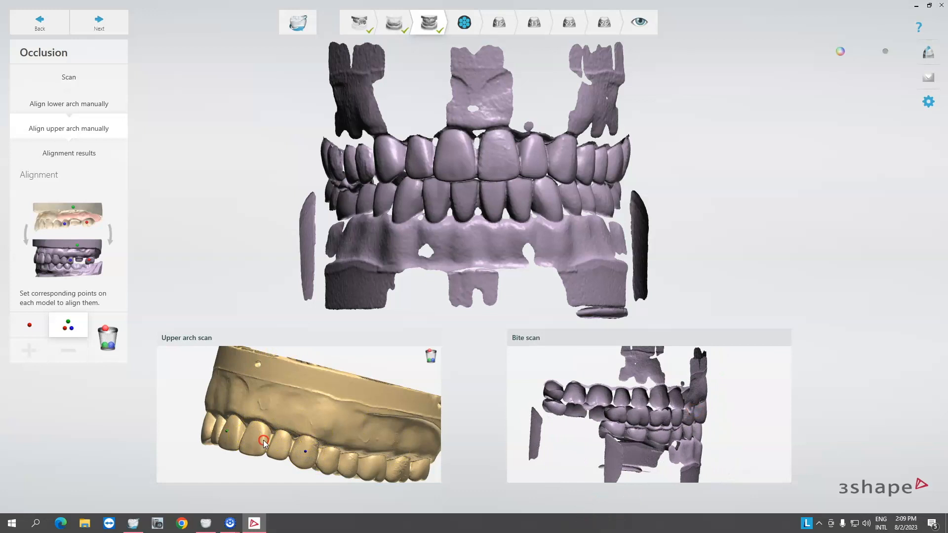
right_drag(263, 442, 356, 453)
right_drag(665, 426, 492, 426)
right_drag(371, 437, 295, 441)
click(635, 395)
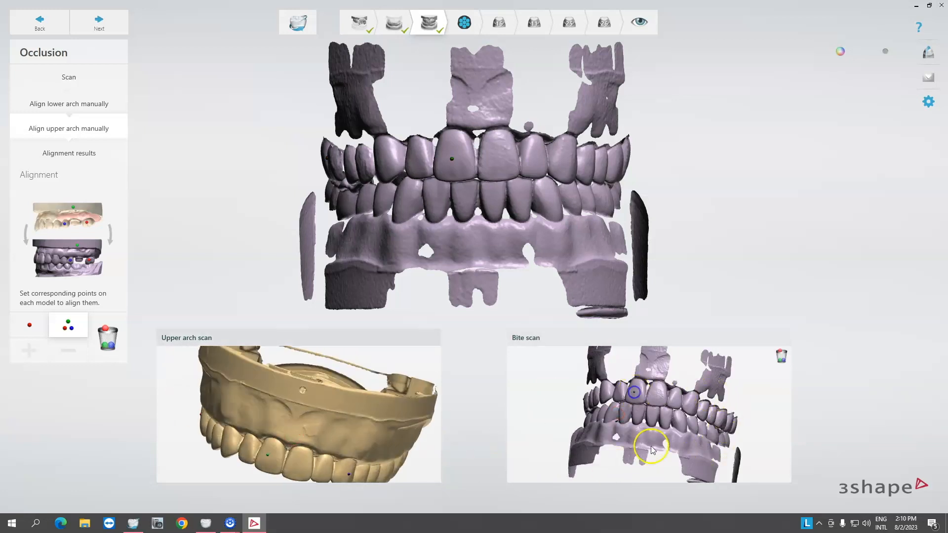
click(320, 452)
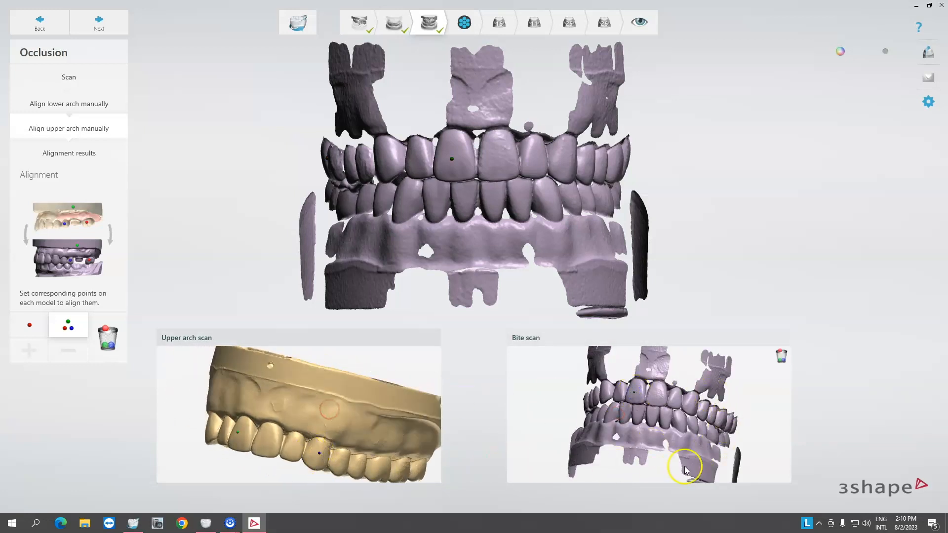
right_drag(686, 409, 665, 424)
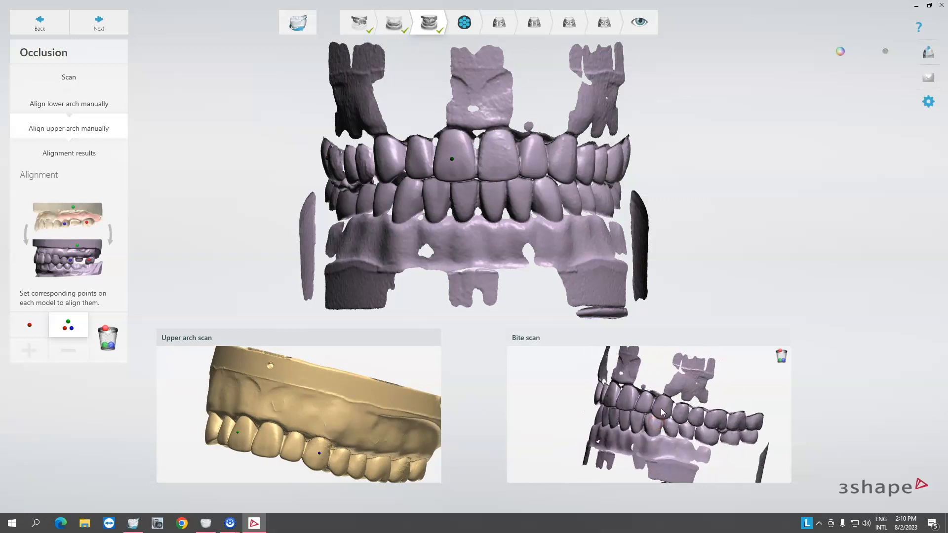
click(663, 408)
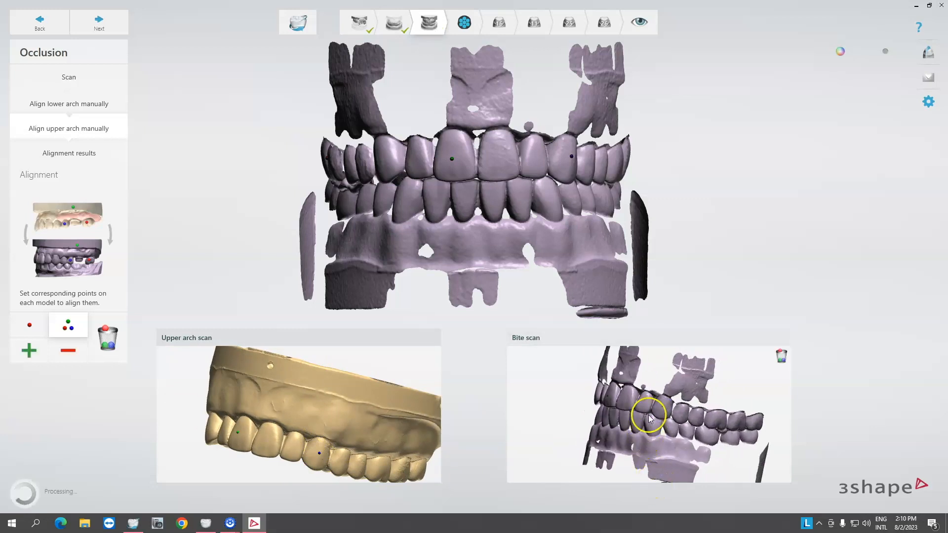
Inspect the upper arch alignment from several angles and continue to the alignment results.
right_drag(458, 207, 525, 184)
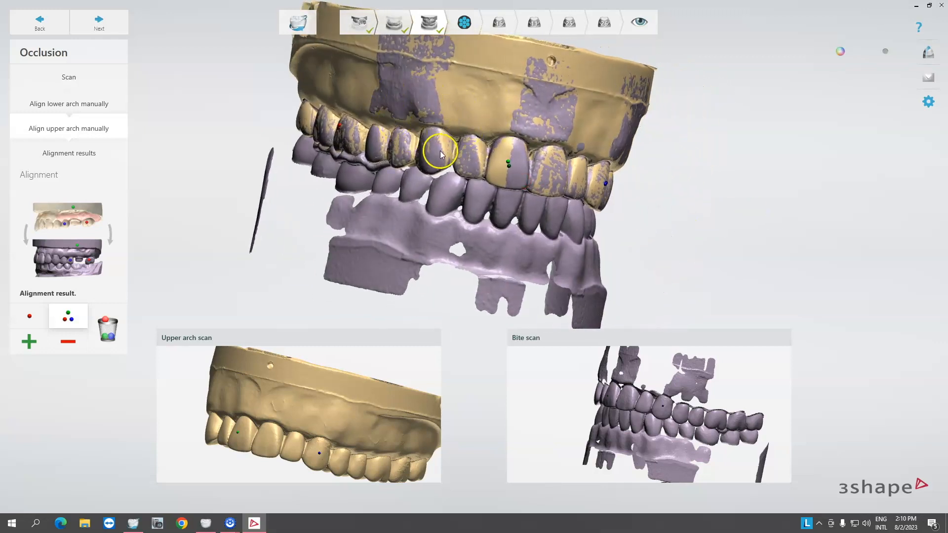
right_drag(392, 145, 487, 119)
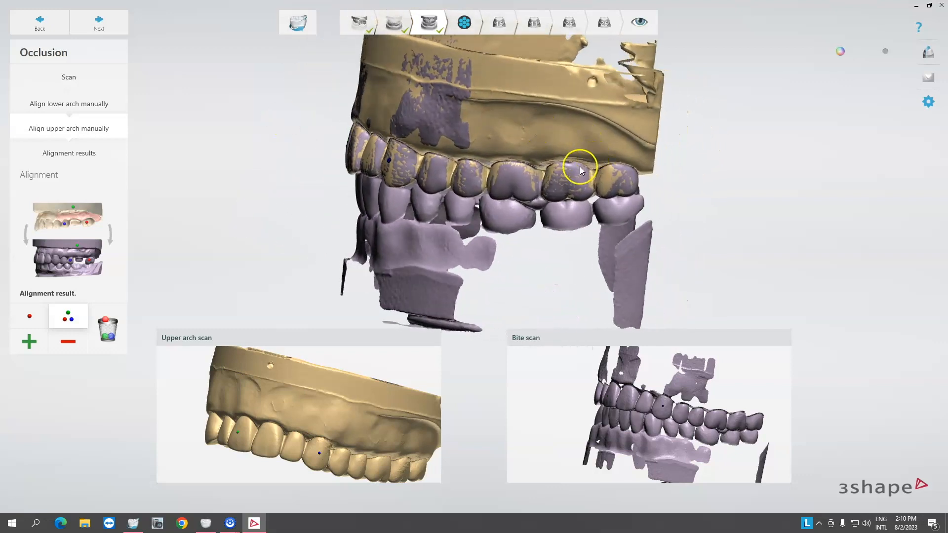
right_drag(581, 171, 568, 170)
right_drag(527, 145, 571, 155)
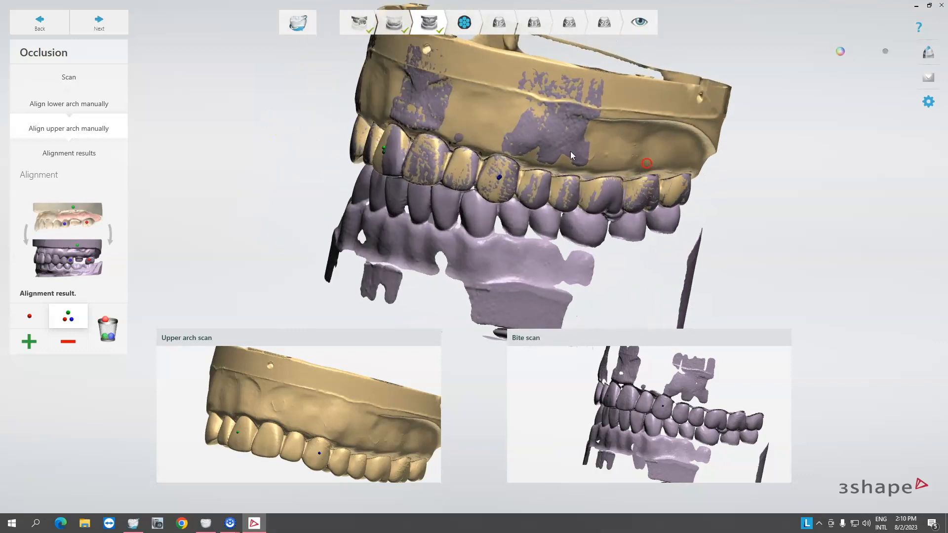
right_drag(476, 130, 666, 154)
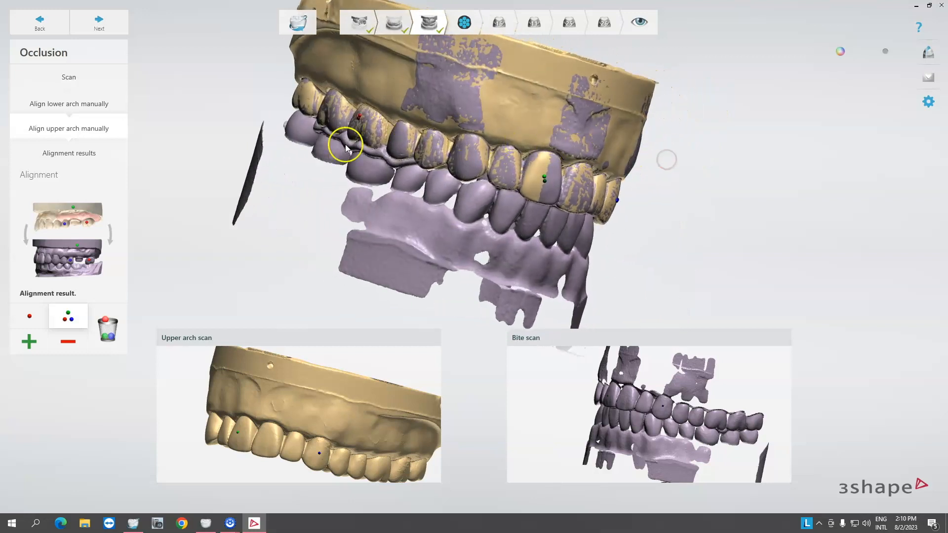
mouse_move(345, 232)
right_down()
mouse_move(504, 254)
mouse_move(360, 240)
right_up()
click(98, 22)
right_drag(522, 250, 364, 282)
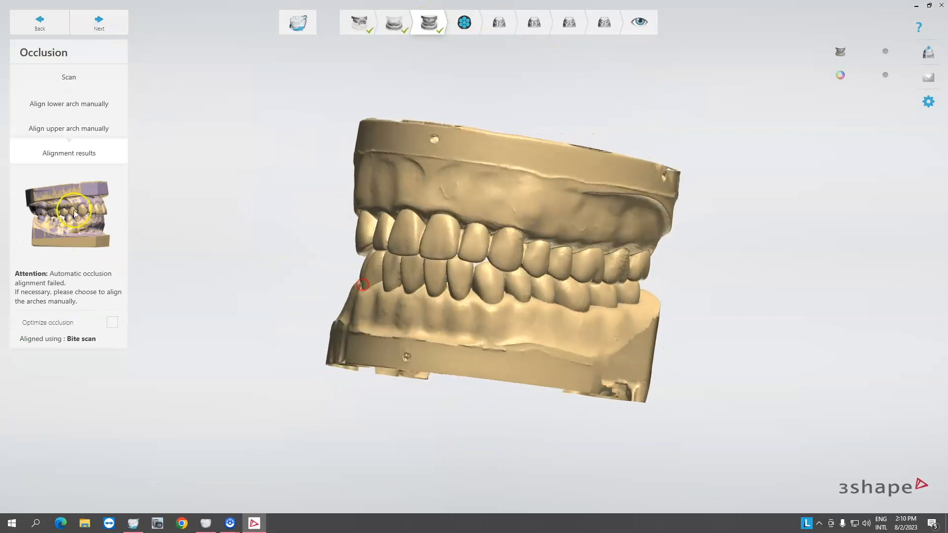
Review the multi-die fixture layout and recheck the occlusion alignment before returning to multi-die scanning.
click(101, 25)
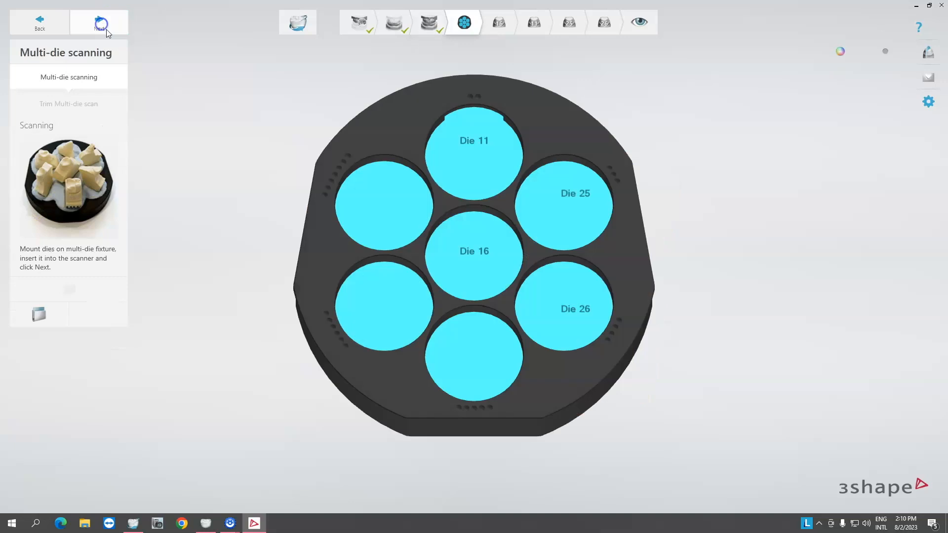
click(493, 255)
click(429, 22)
click(453, 235)
right_drag(454, 235, 496, 232)
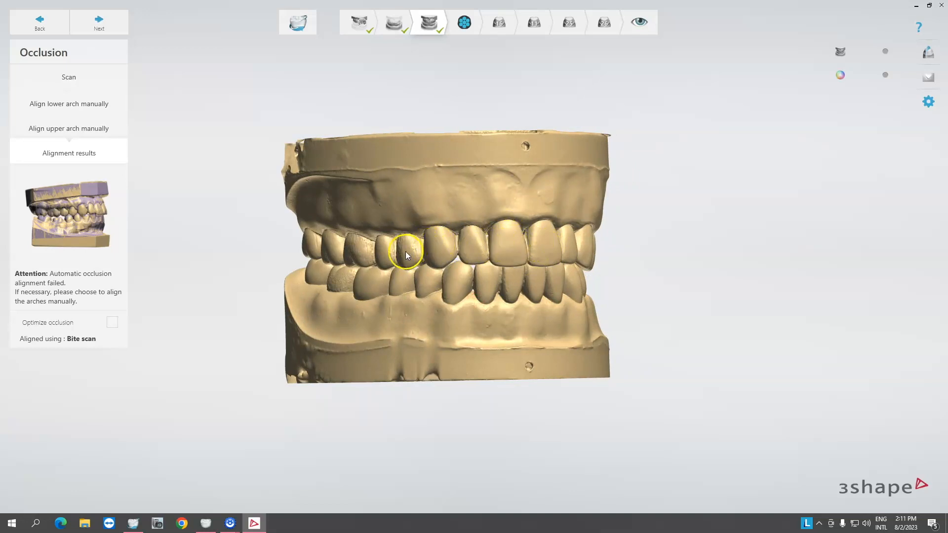
right_drag(351, 245, 499, 255)
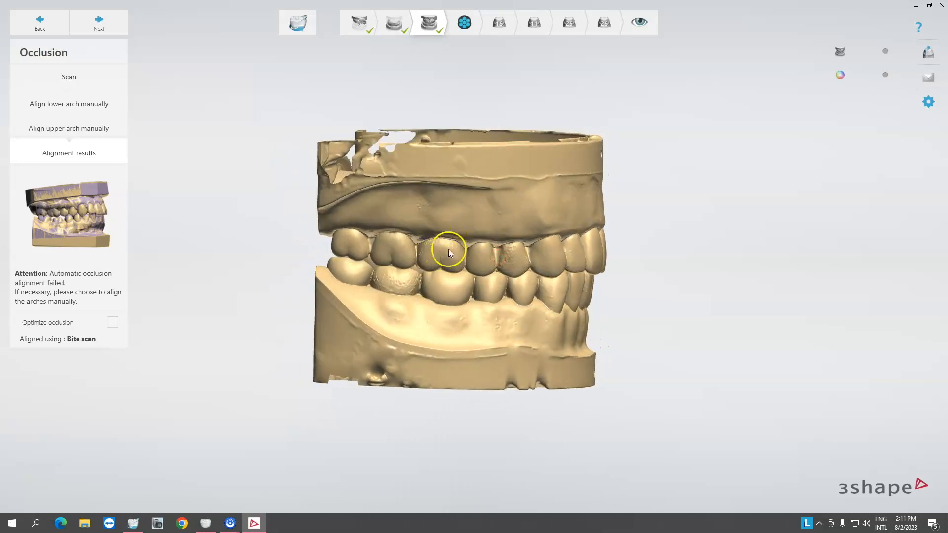
click(464, 22)
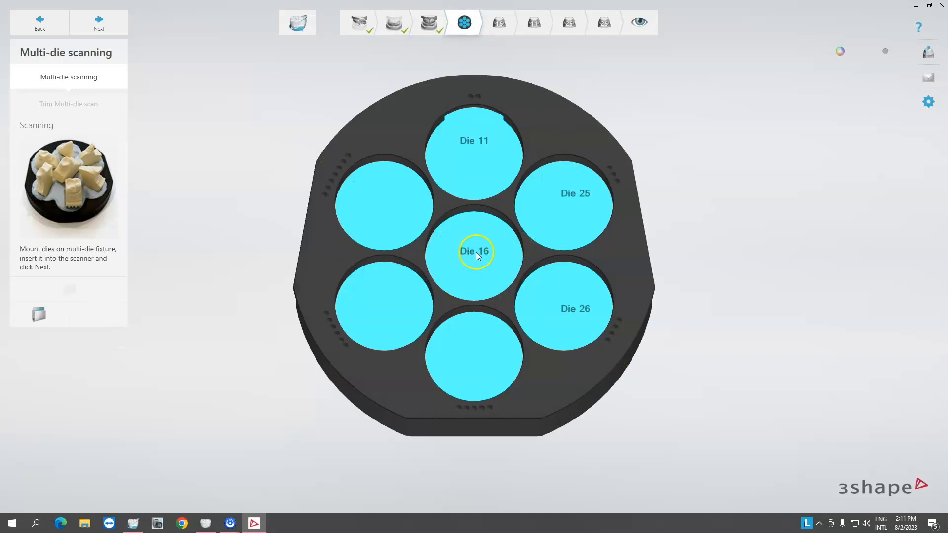
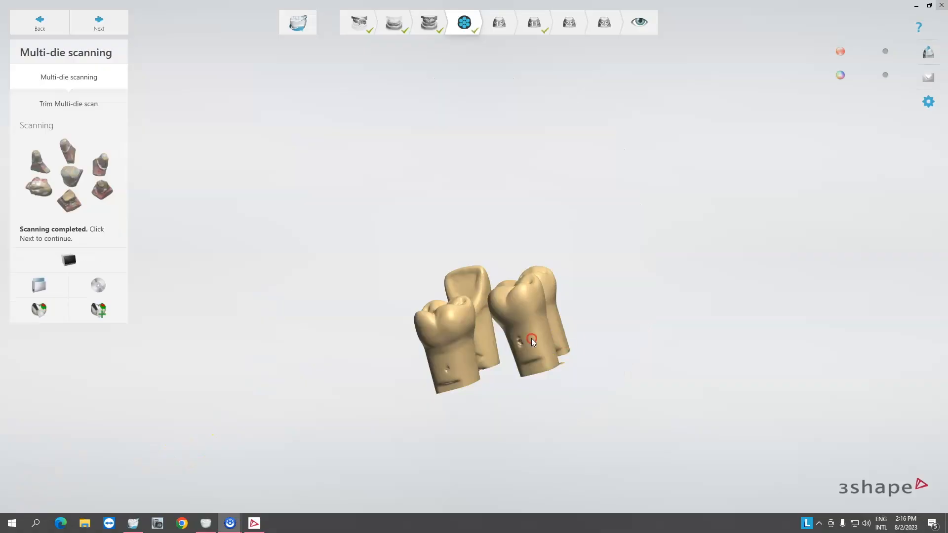
Inspect the multi-die scan of the four dies from several angles.
right_drag(531, 339, 774, 306)
right_drag(455, 317, 613, 357)
right_drag(511, 352, 524, 384)
scroll(451, 363, up, 5)
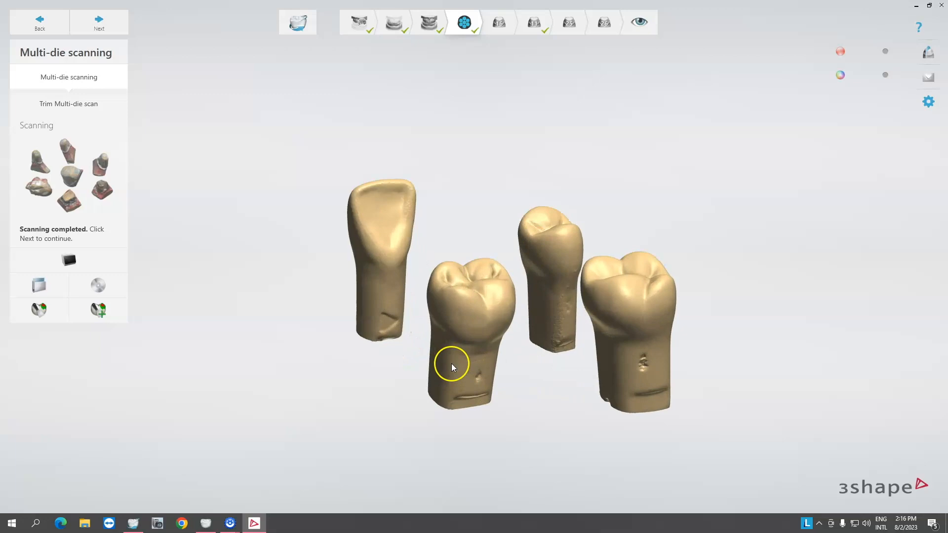
right_drag(457, 371, 371, 354)
scroll(436, 365, up, 3)
right_drag(437, 365, 481, 363)
scroll(481, 365, down, 3)
Open multi-die trimming and draw trim lines across the die bases to cut away their bottoms.
click(83, 101)
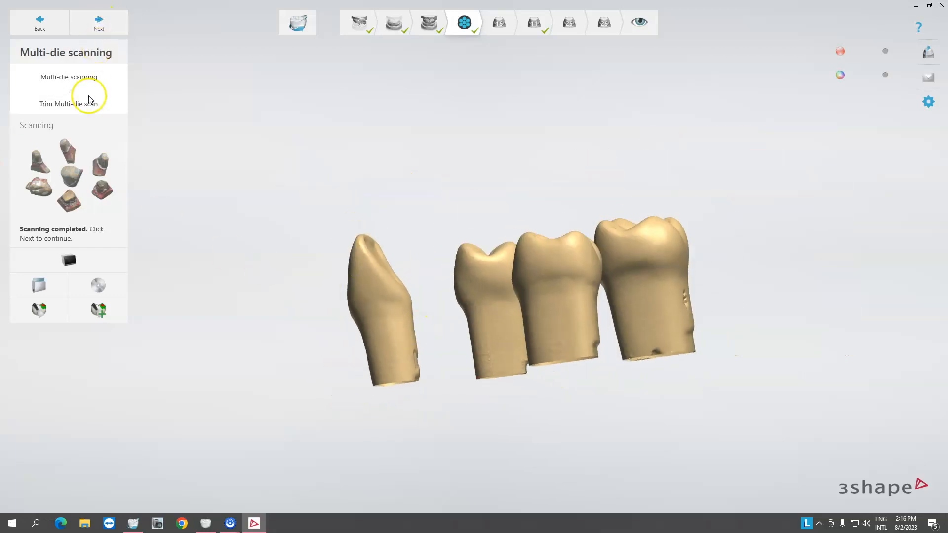
right_drag(422, 321, 452, 311)
right_drag(456, 389, 440, 410)
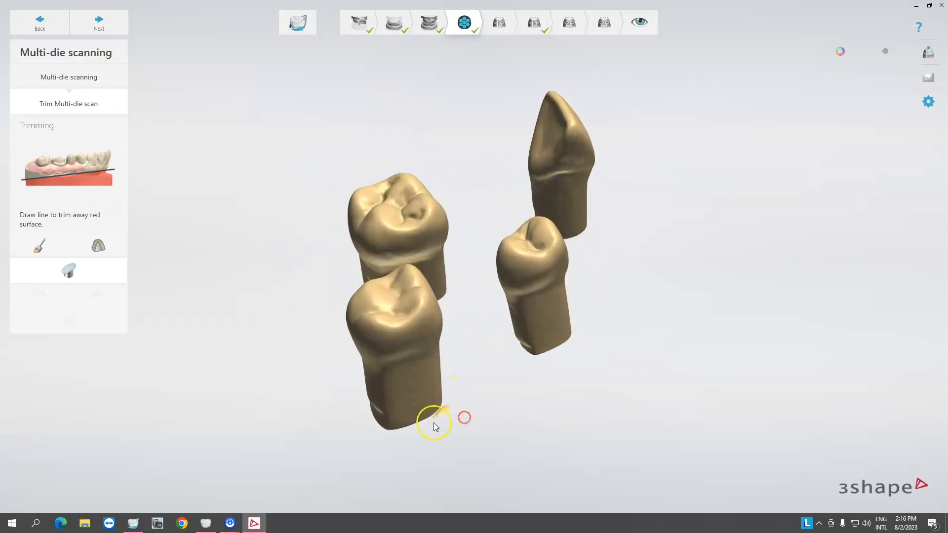
mouse_move(487, 446)
right_down()
mouse_move(540, 383)
mouse_move(536, 390)
right_up()
right_drag(458, 353, 415, 345)
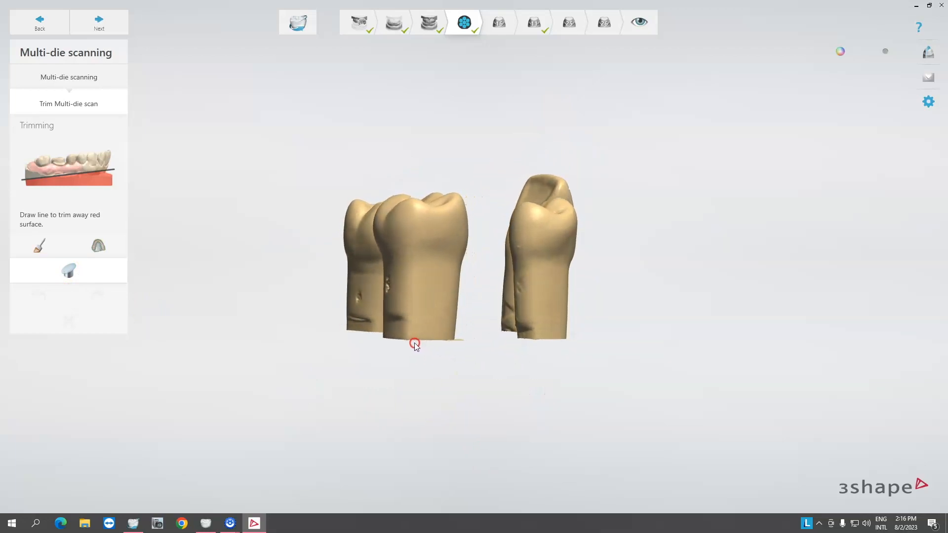
mouse_move(269, 324)
mouse_down()
mouse_move(505, 340)
mouse_move(672, 338)
mouse_up()
right_drag(415, 369, 543, 376)
right_drag(546, 224, 511, 134)
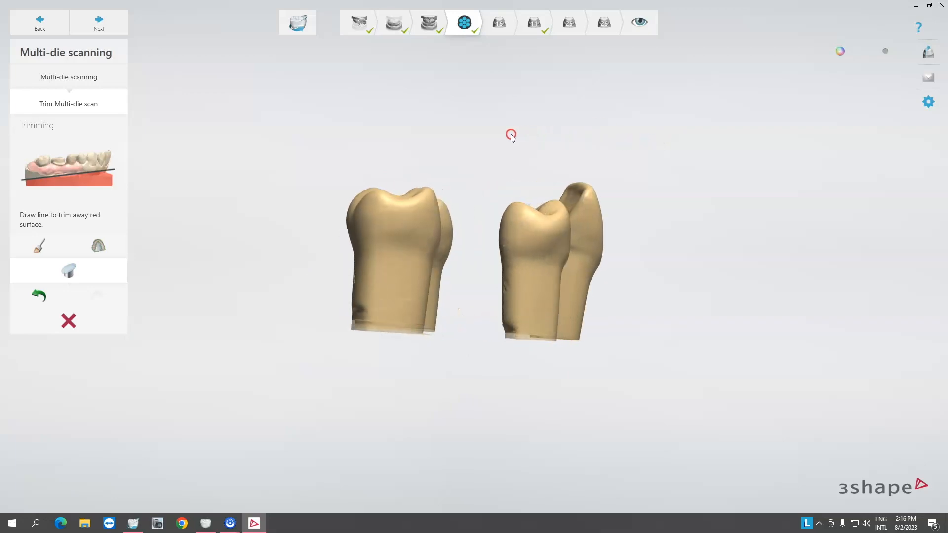
Undo the last trim and redraw a horizontal trim line across the die bases.
click(40, 296)
right_drag(583, 228, 492, 222)
drag(325, 329, 743, 348)
right_drag(628, 383, 654, 388)
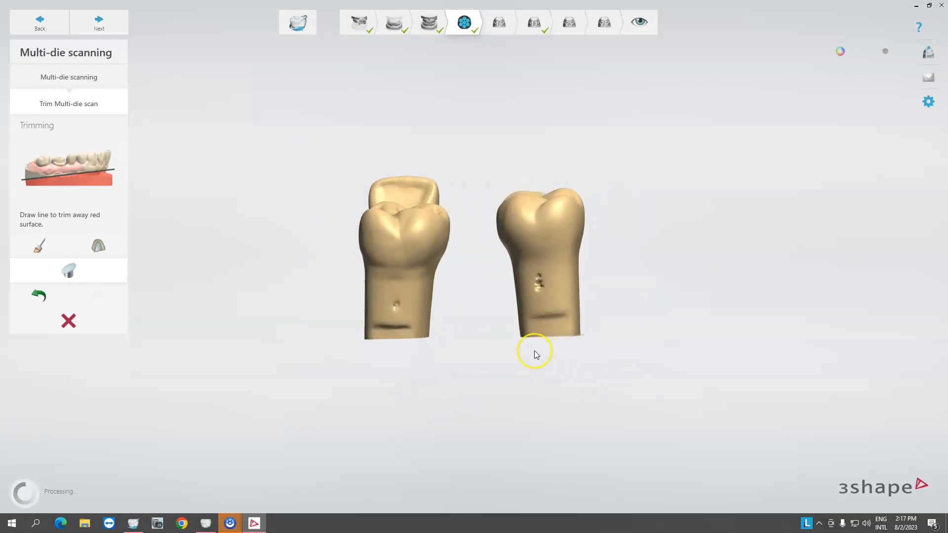
Check the trimmed dies from other sides, continue to die 16 alignment and dismiss the alignment notice.
mouse_move(591, 341)
right_down()
mouse_move(537, 345)
mouse_move(639, 337)
mouse_move(607, 339)
right_up()
right_drag(442, 347, 492, 344)
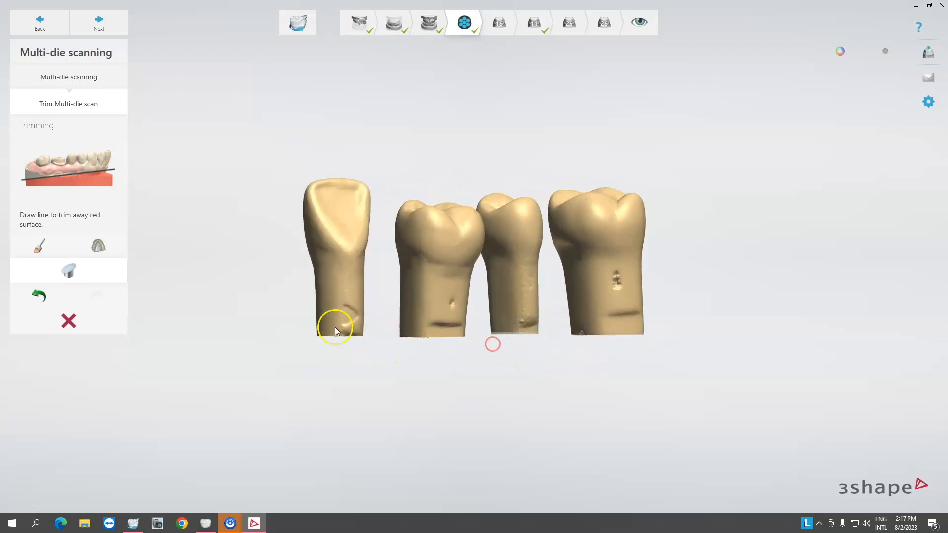
right_drag(395, 348, 466, 341)
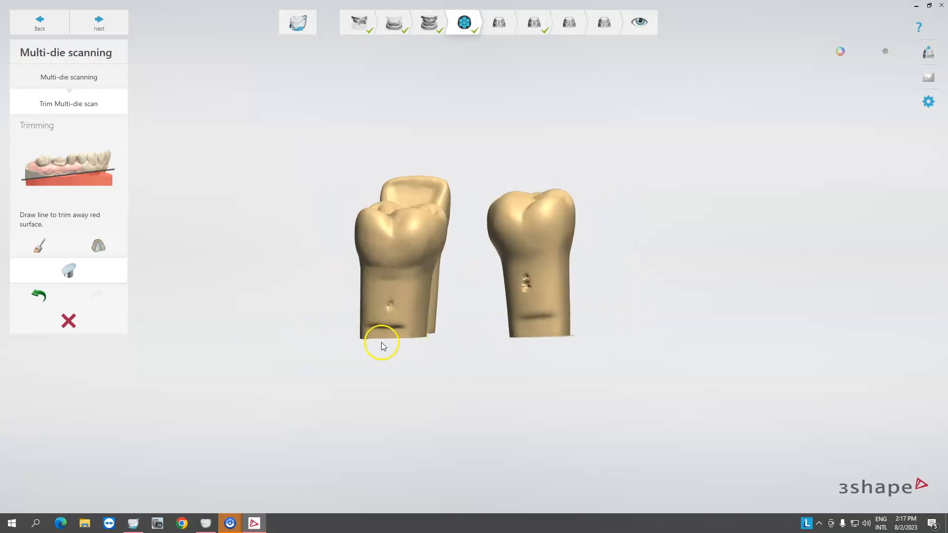
click(104, 28)
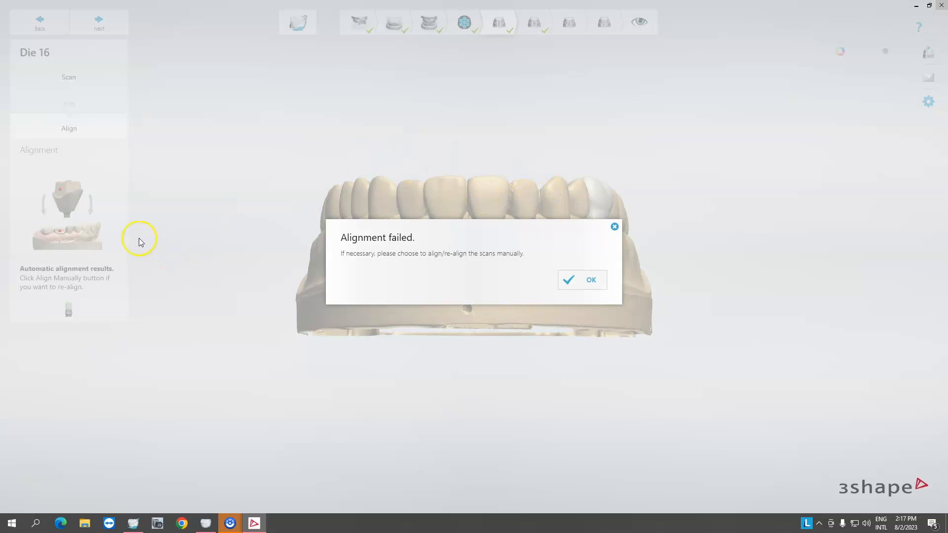
click(570, 282)
Align die 16 manually with one matching point on the die and on tooth 16 of the preparation arch scan.
right_drag(681, 268, 525, 330)
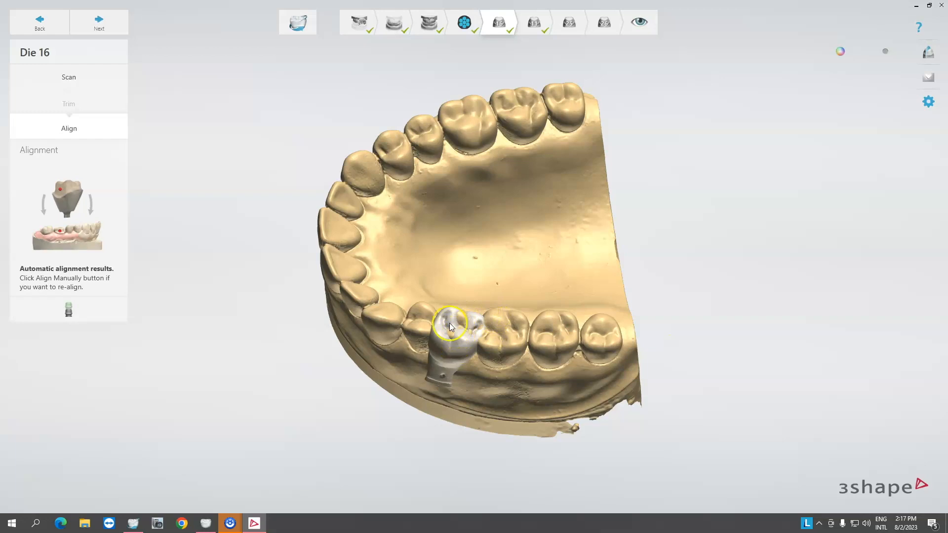
right_drag(476, 355, 483, 317)
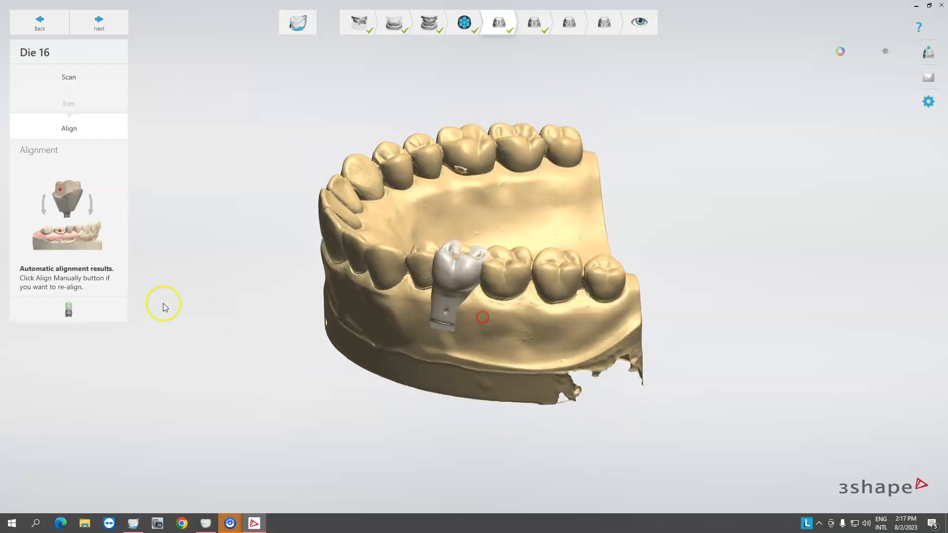
click(68, 311)
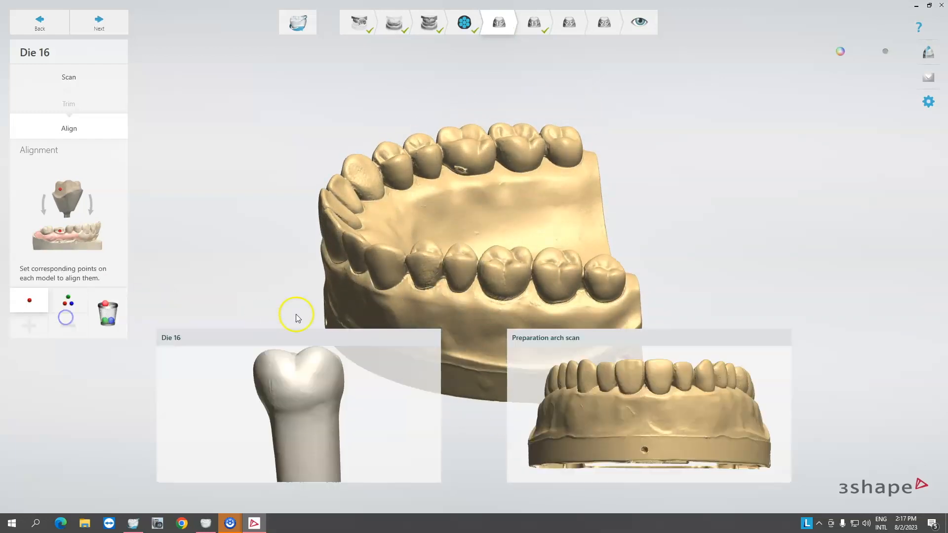
click(299, 406)
right_drag(745, 425, 687, 428)
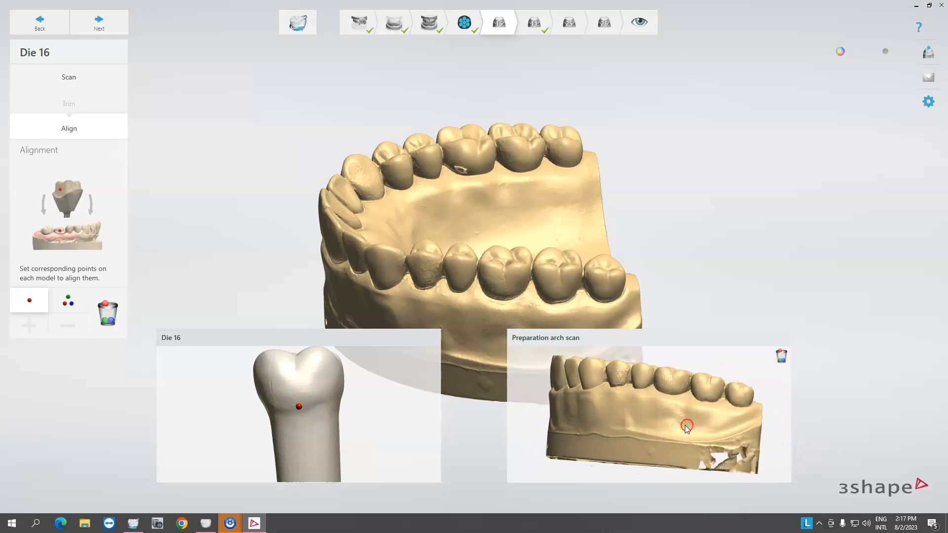
click(670, 392)
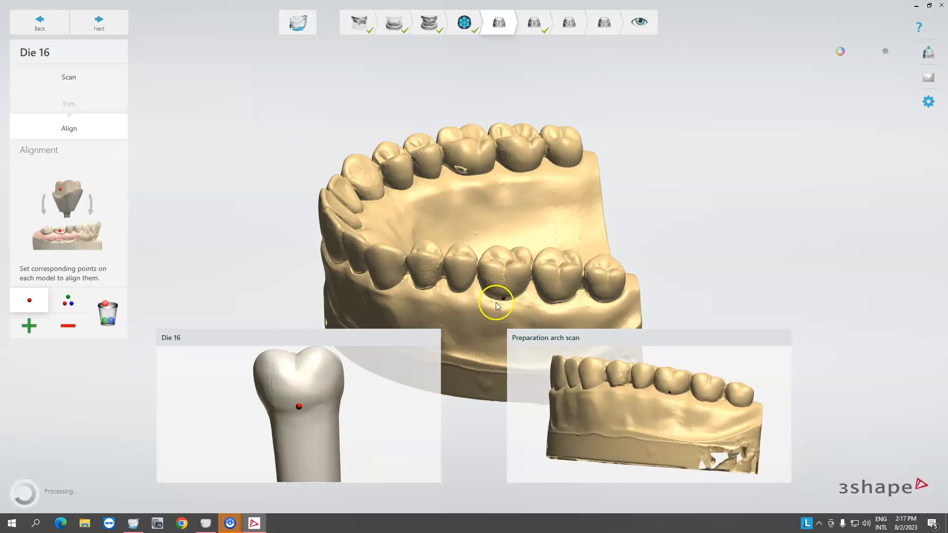
right_drag(526, 284, 499, 265)
Review die 11's automatic alignment on the arch and continue to die 25.
click(100, 19)
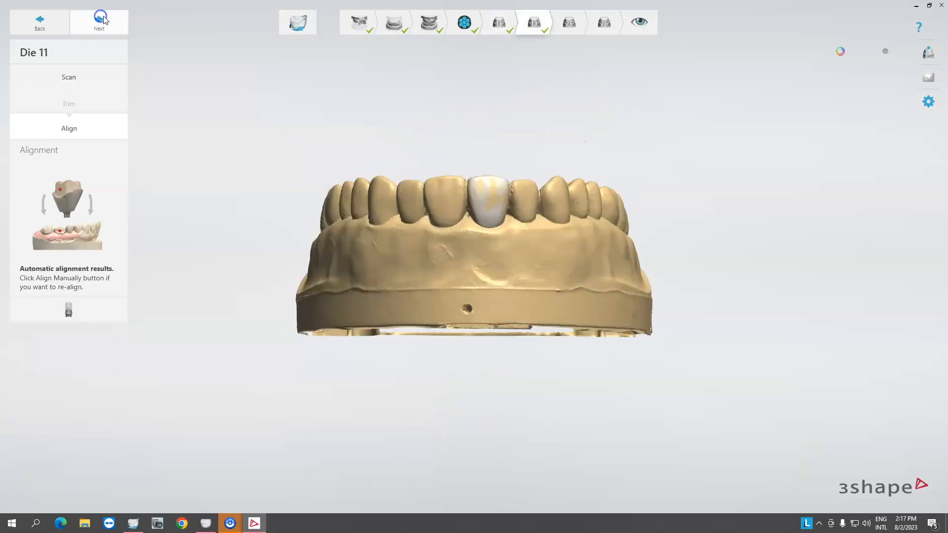
right_drag(473, 229, 467, 211)
click(98, 21)
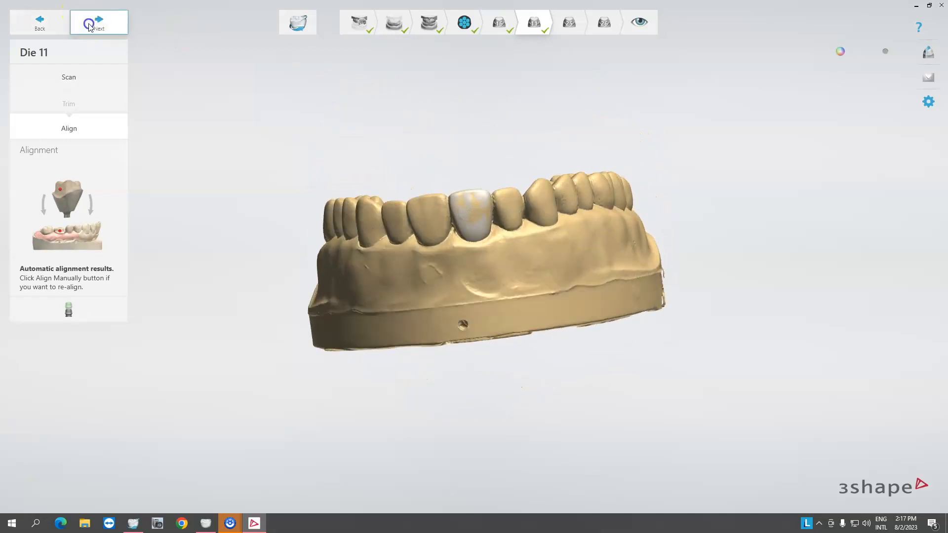
Align die 25 manually with one matching point on the die and on tooth 25 of the preparation arch, then continue.
click(591, 281)
right_drag(380, 248, 463, 351)
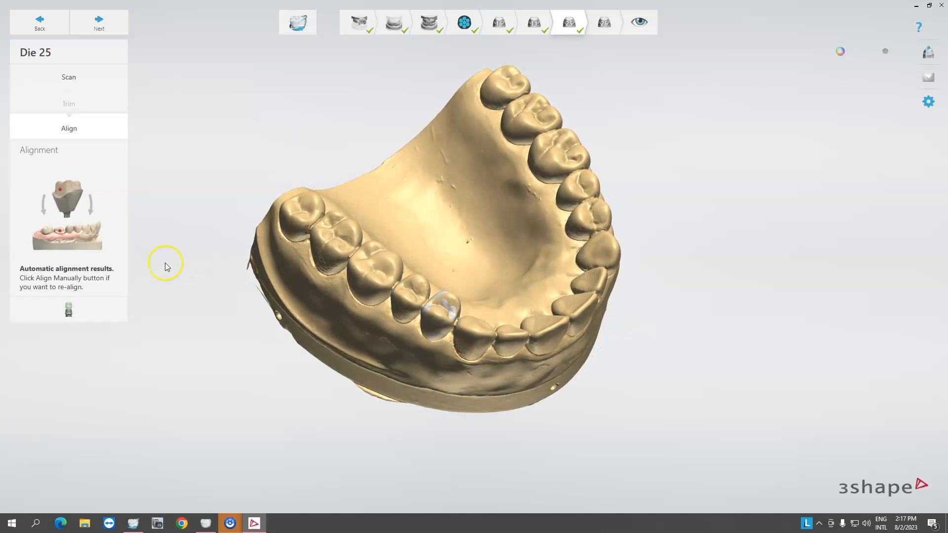
click(69, 310)
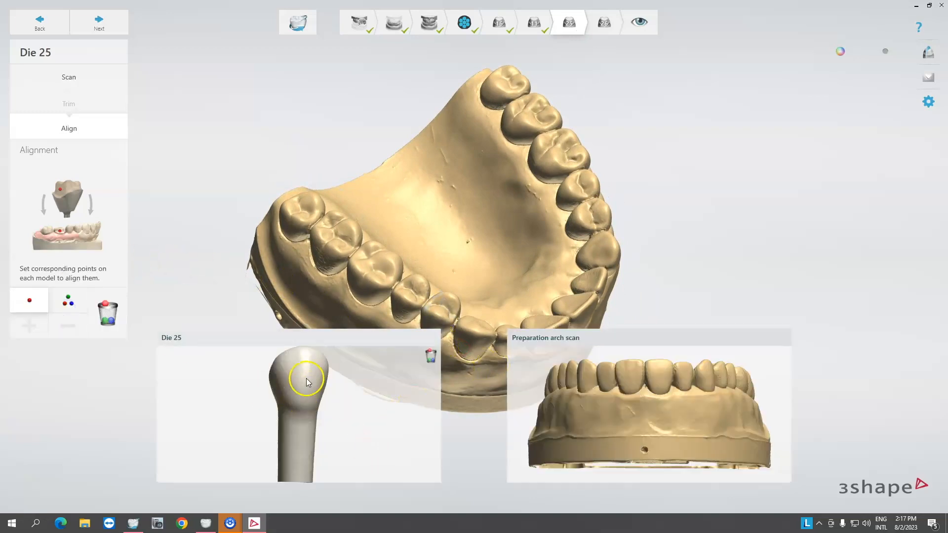
right_drag(617, 416, 670, 407)
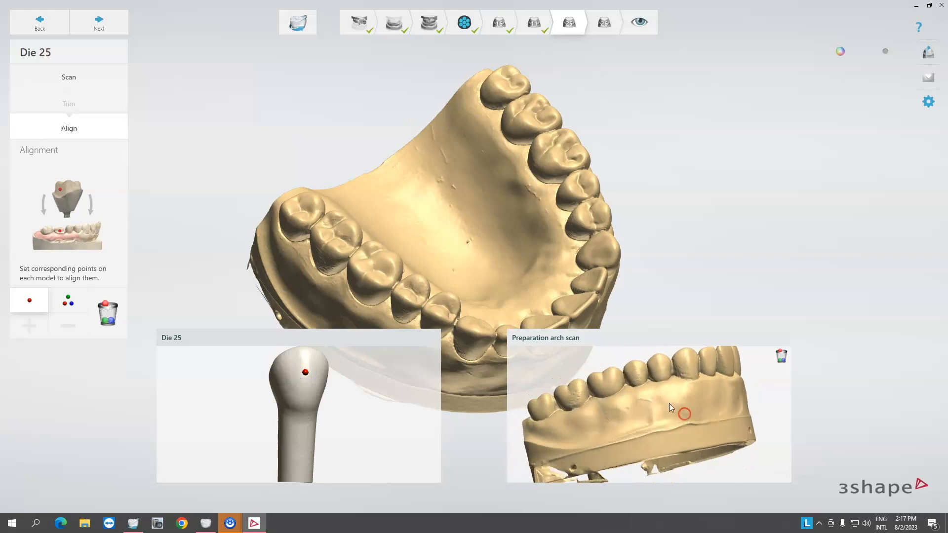
click(635, 374)
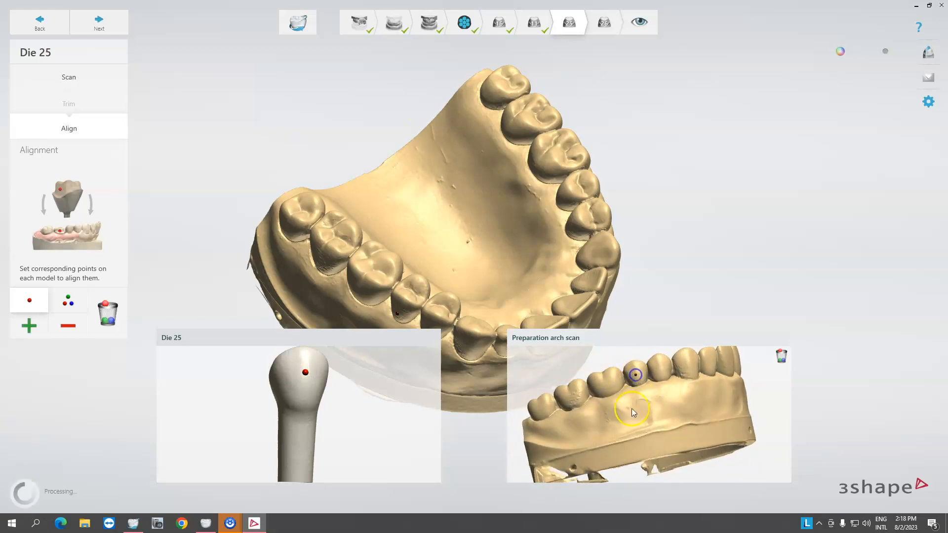
right_drag(476, 296, 260, 332)
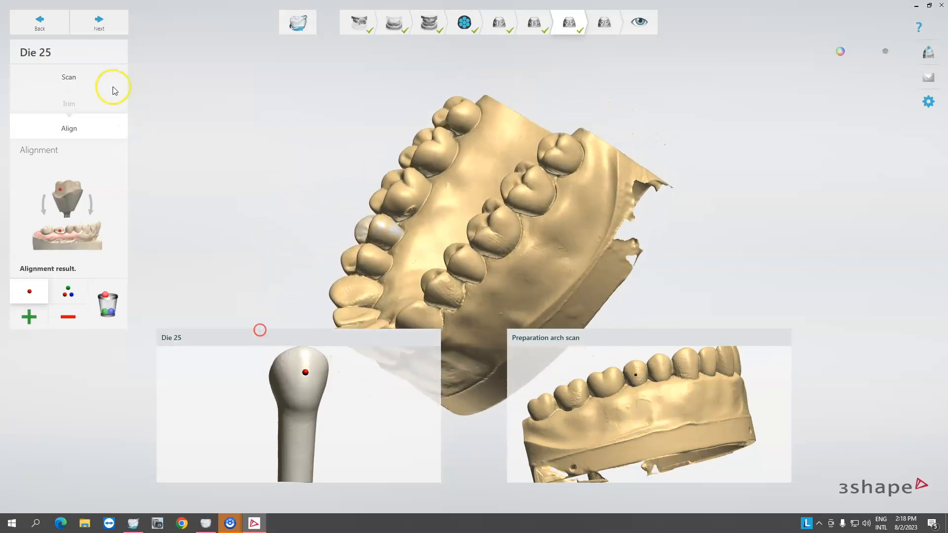
click(99, 30)
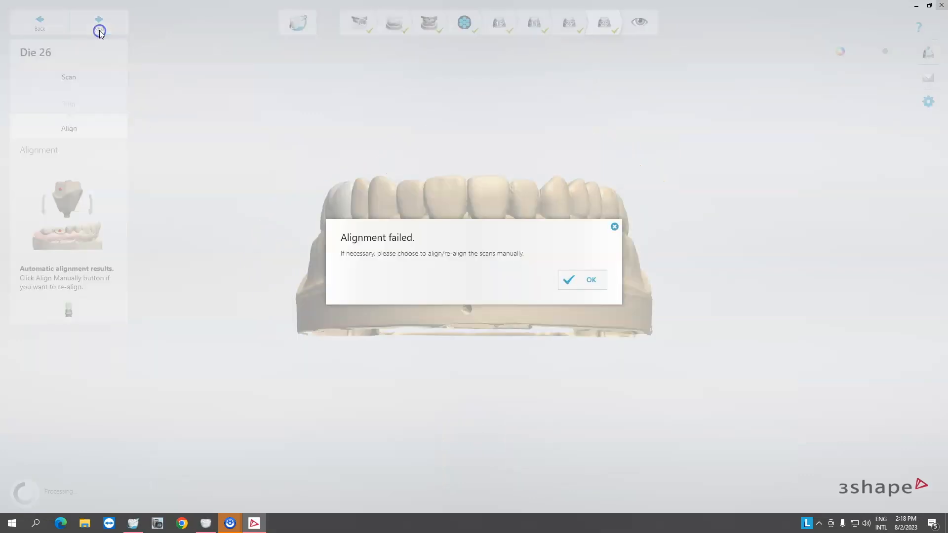
Dismiss the notice and align die 26 manually with one matching point on the die and on tooth 26 of the arch.
click(575, 286)
right_drag(412, 262, 475, 294)
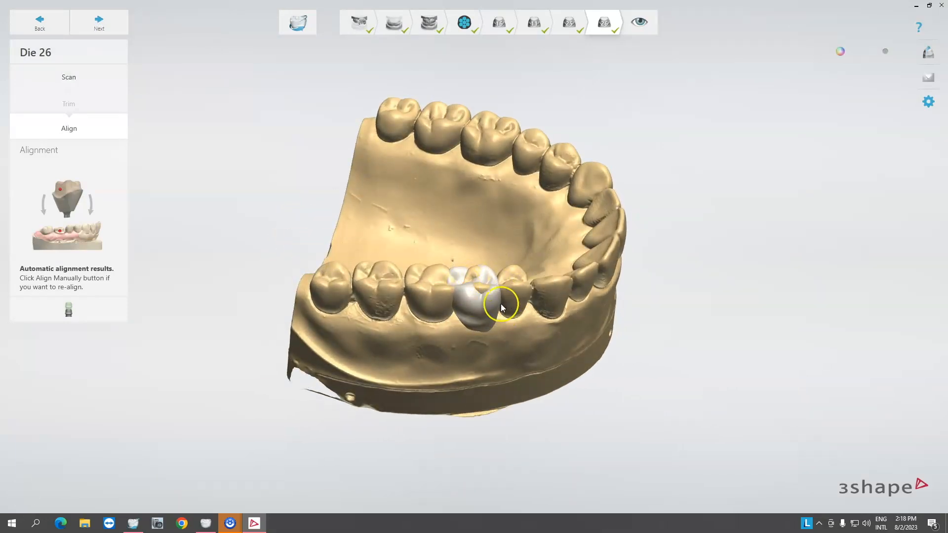
click(123, 313)
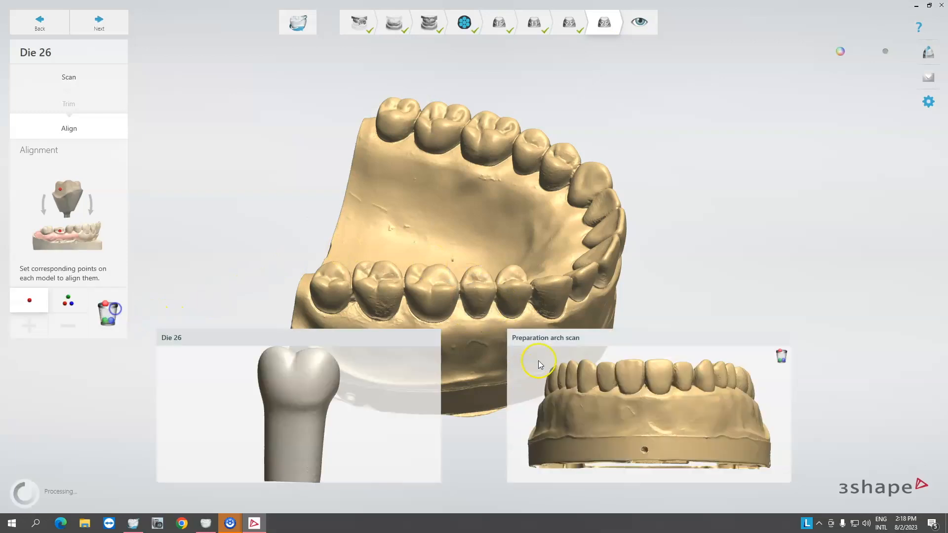
click(296, 381)
right_drag(634, 433, 668, 404)
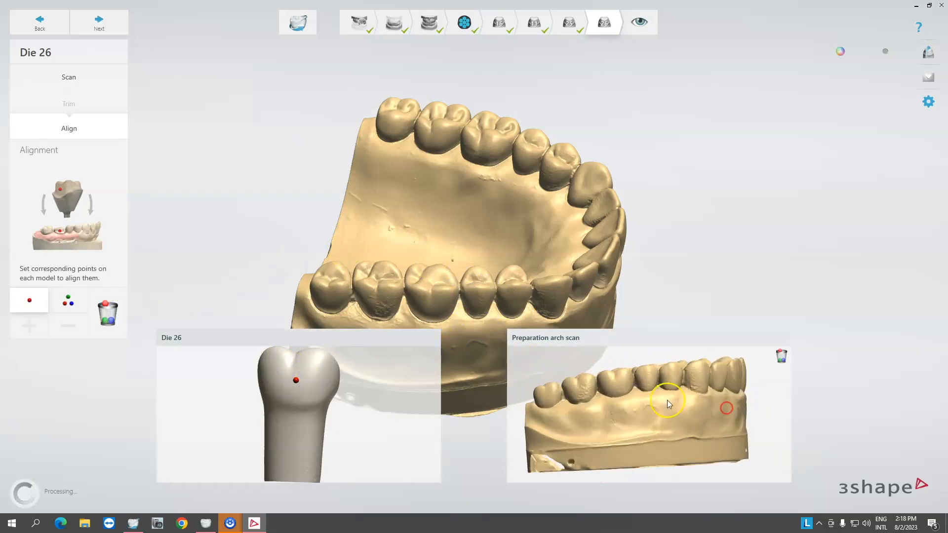
click(615, 384)
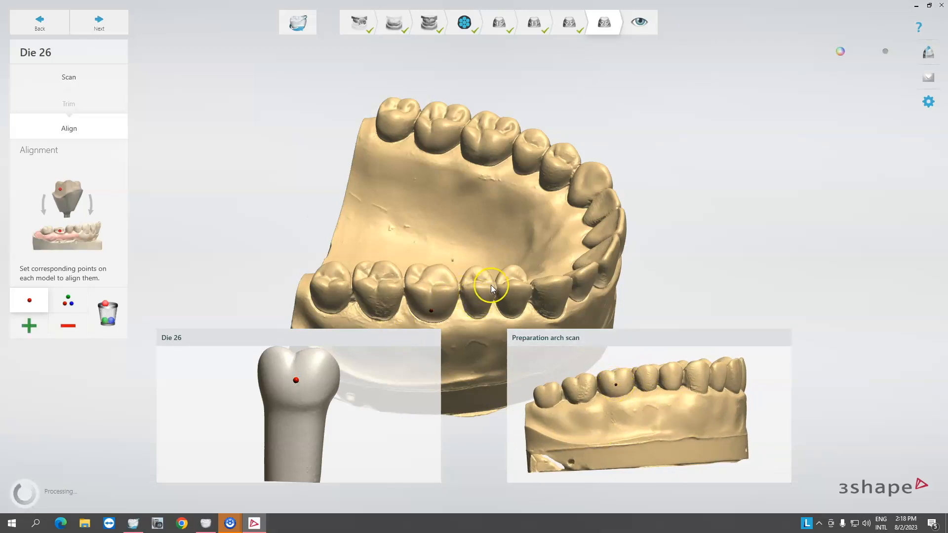
right_drag(471, 288, 359, 356)
scroll(474, 283, up, 5)
click(85, 23)
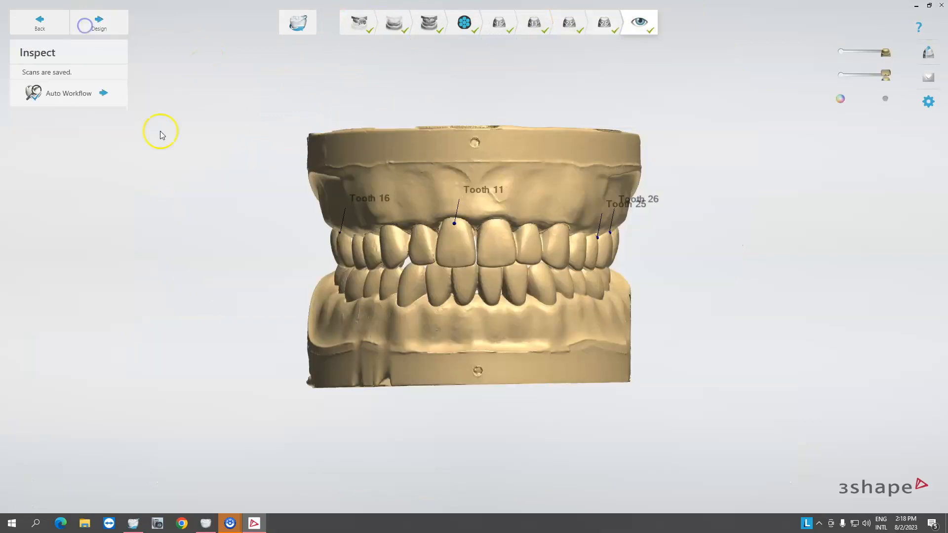
Inspect the finished occluding models with the labelled teeth and proceed to the design module.
right_drag(403, 231, 845, 306)
right_drag(625, 297, 284, 279)
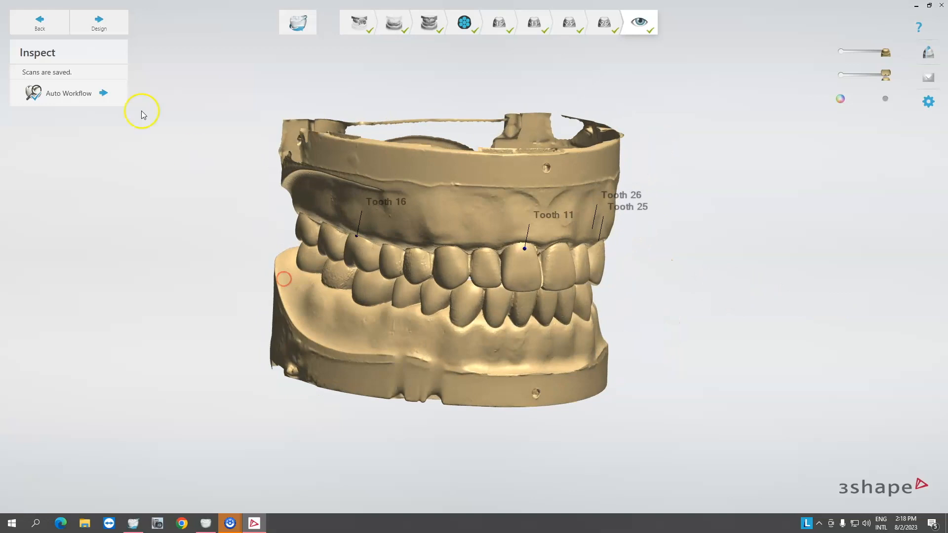
click(101, 26)
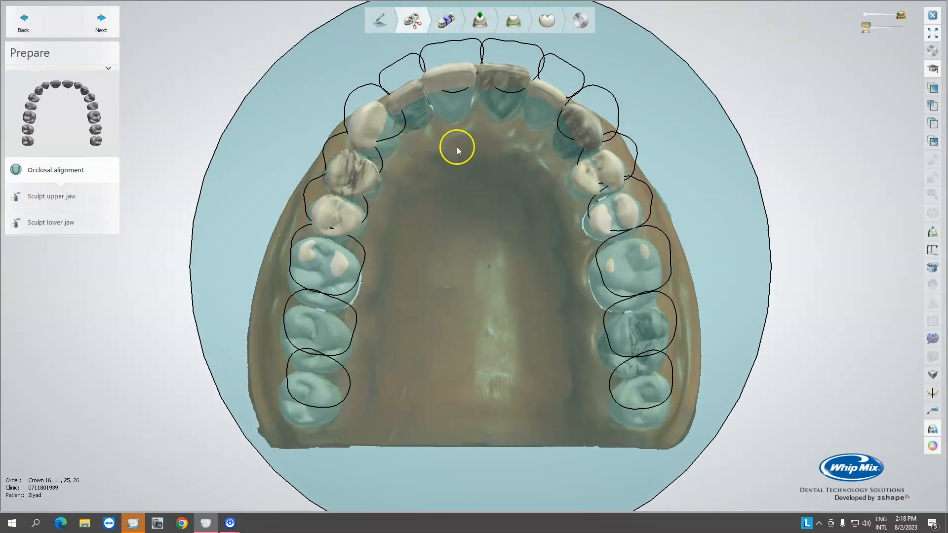
Close the design module without saving and acknowledge the notice in Dental Manager.
right_drag(457, 145, 452, 229)
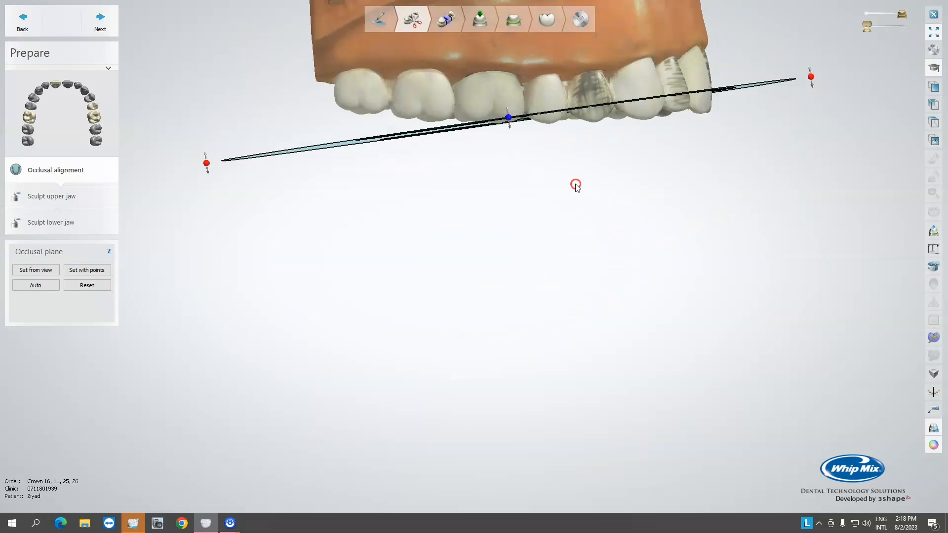
right_drag(514, 200, 538, 211)
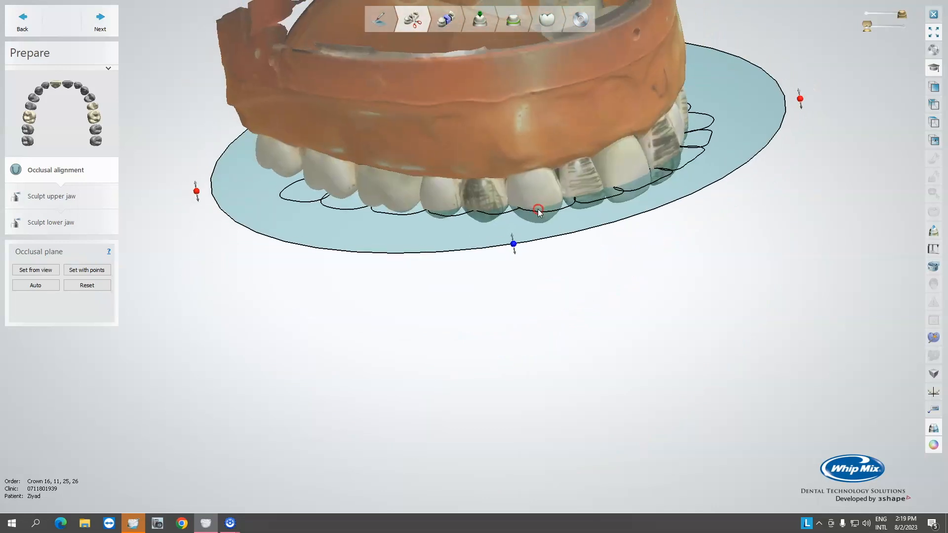
click(932, 16)
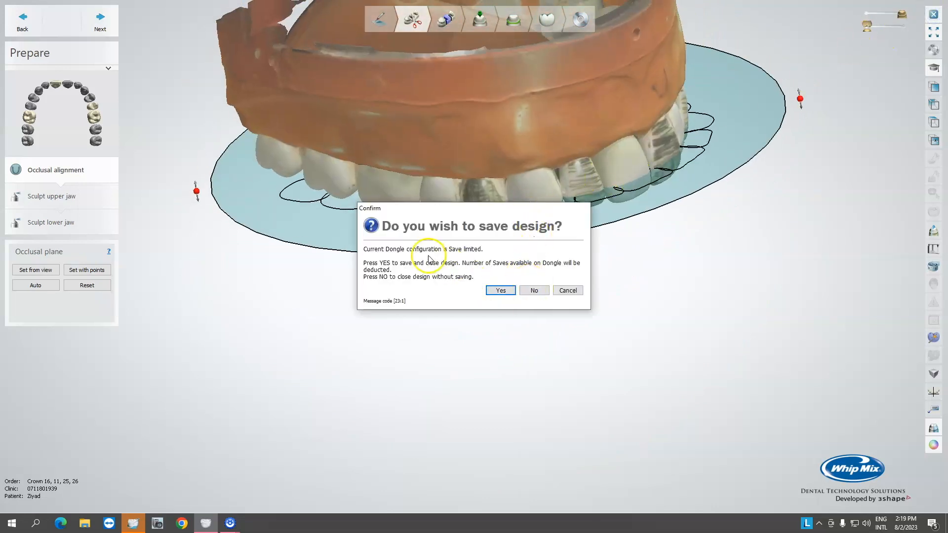
click(535, 291)
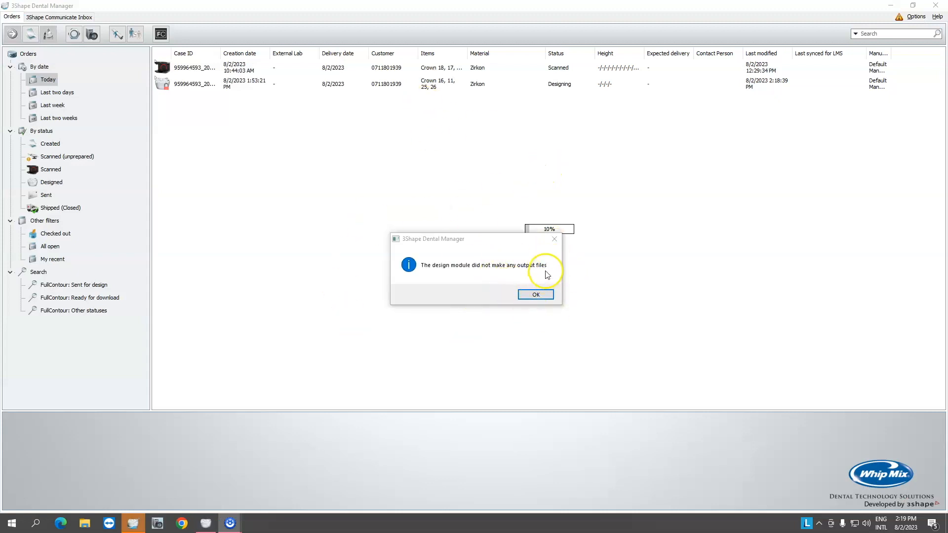
click(535, 294)
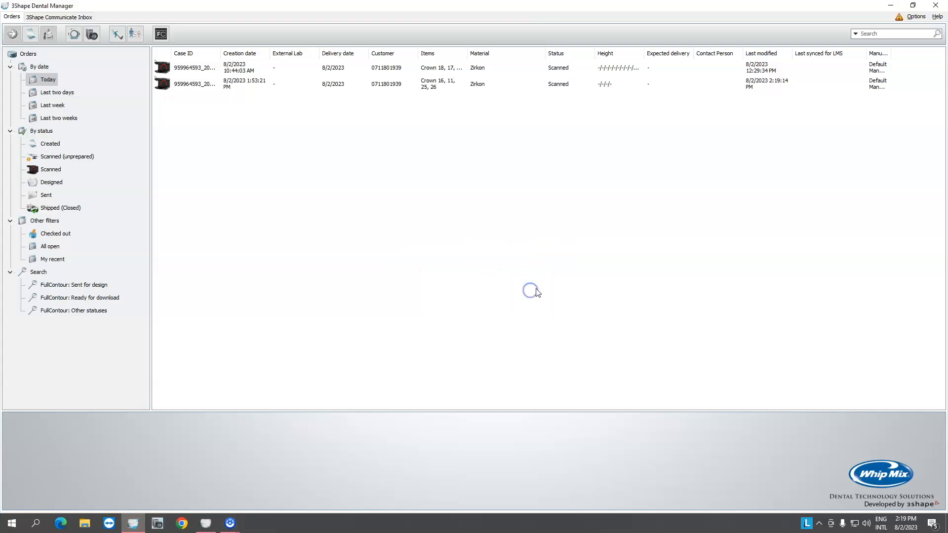
click(288, 84)
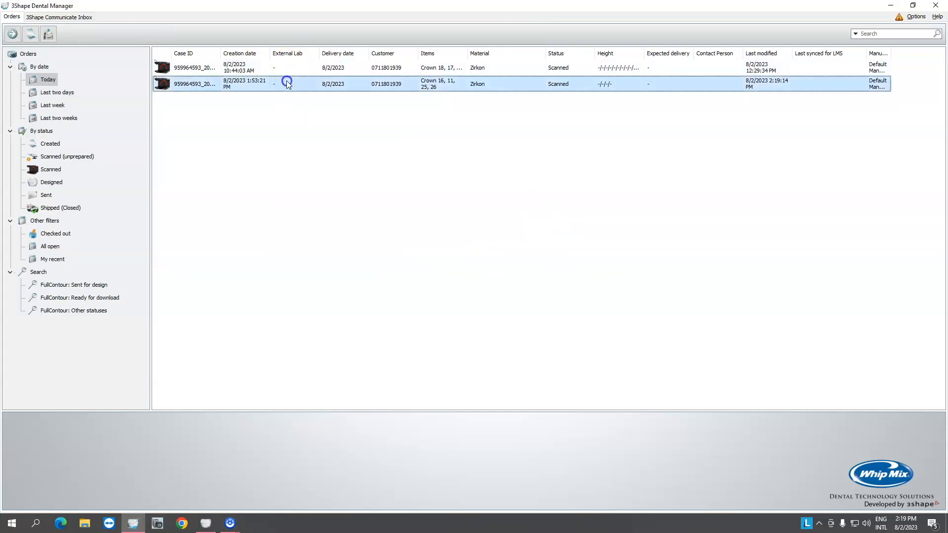
right_click(288, 84)
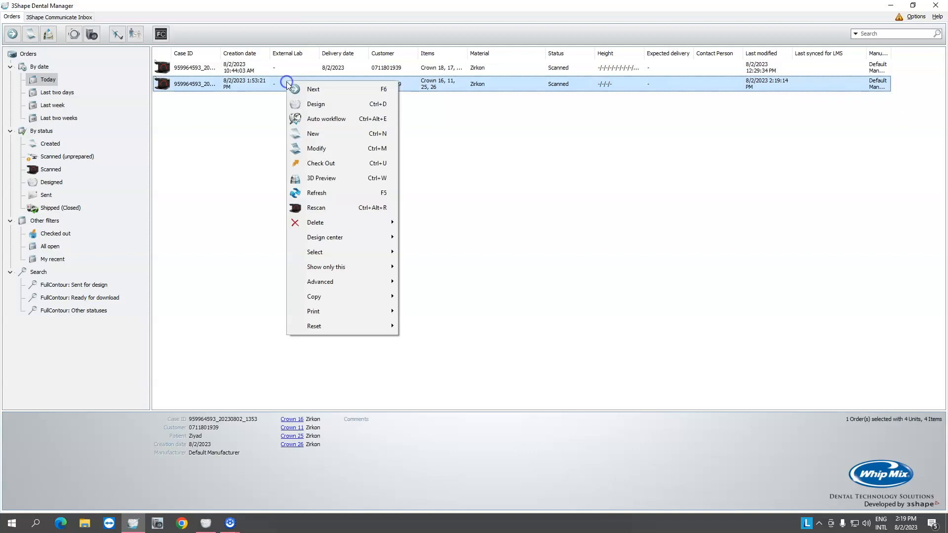
click(340, 163)
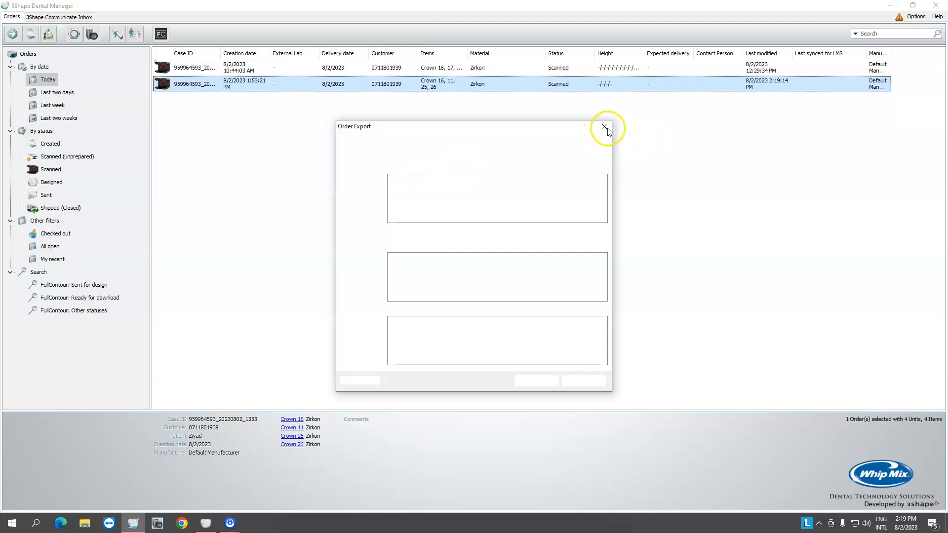
Try to open a 3D preview of the crown order for teeth 16, 11, 25 and 26.
right_click(525, 83)
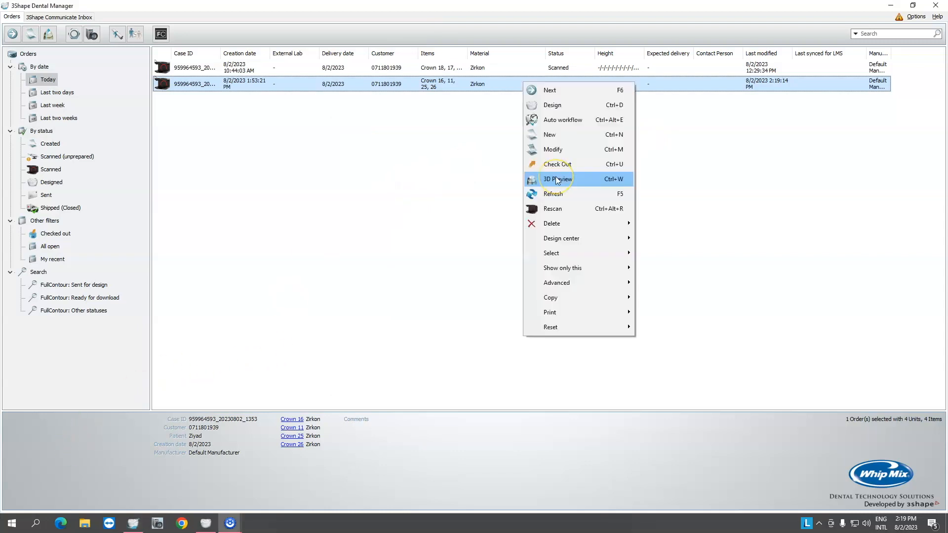
click(556, 179)
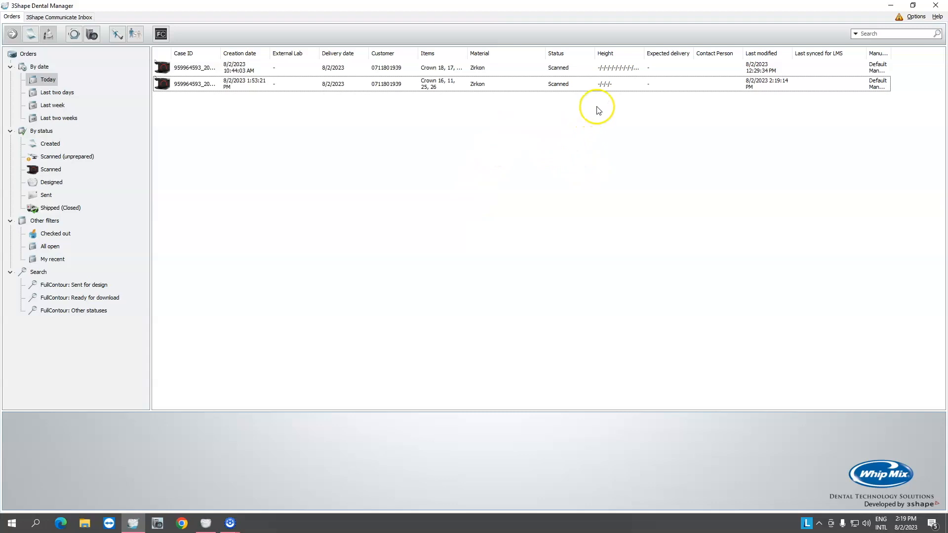
click(554, 88)
right_click(555, 88)
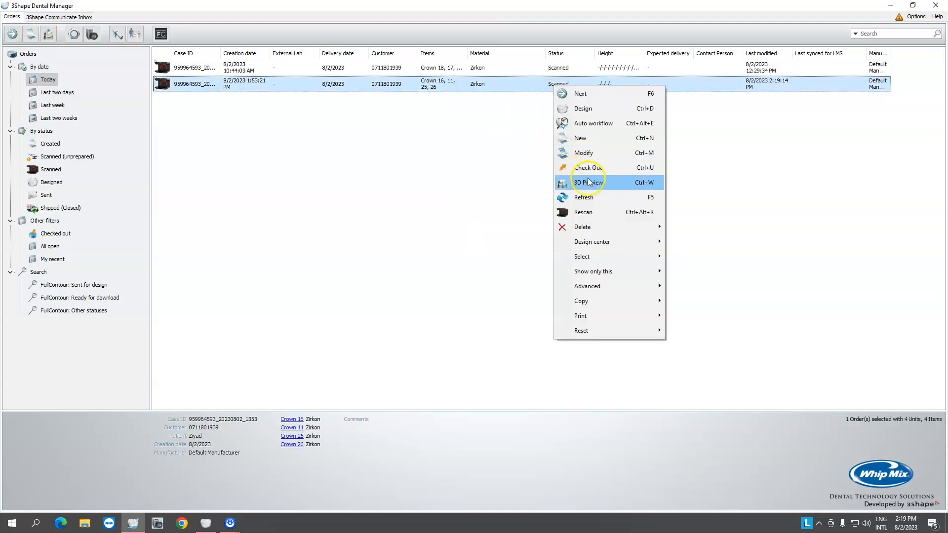
click(588, 182)
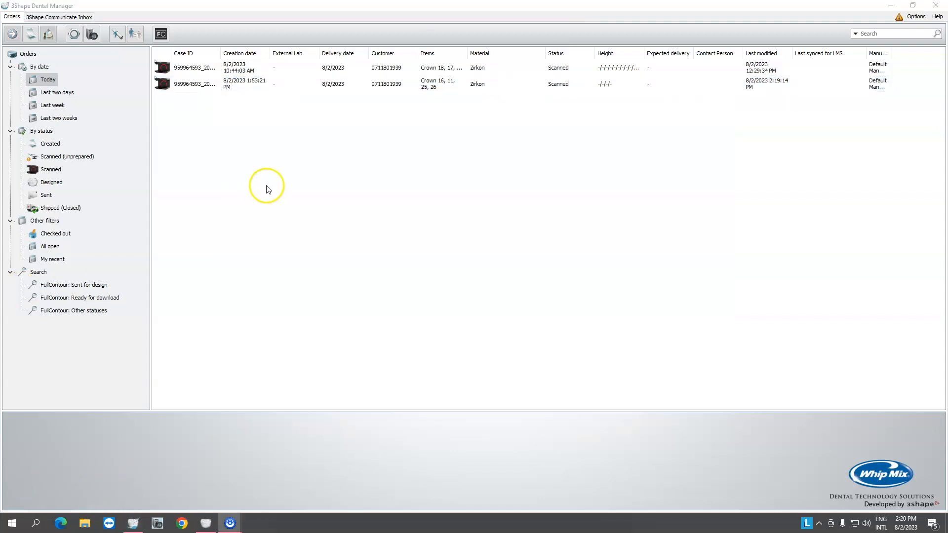
Export the order's lower antagonist scan as an STL file named Lower Antagonist in the Desktop patient folder.
right_click(277, 85)
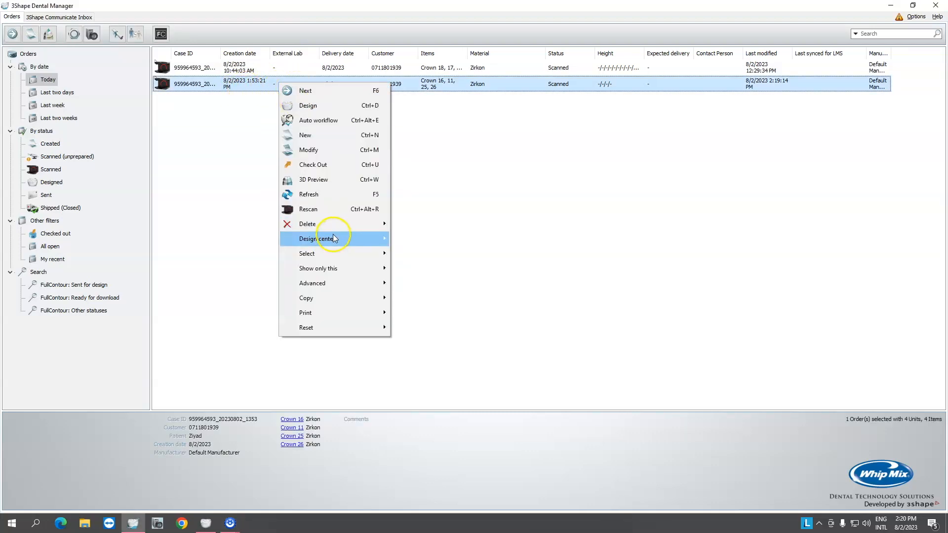
click(332, 288)
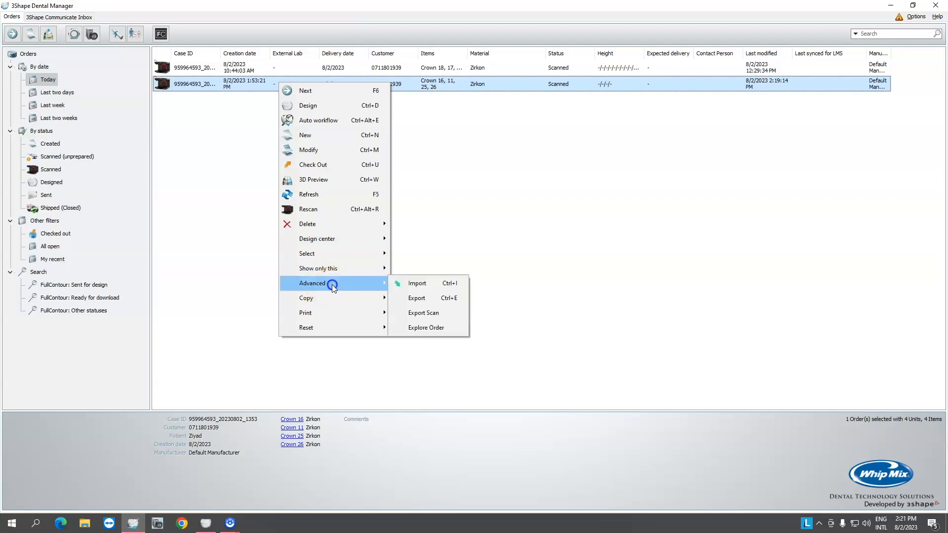
click(432, 317)
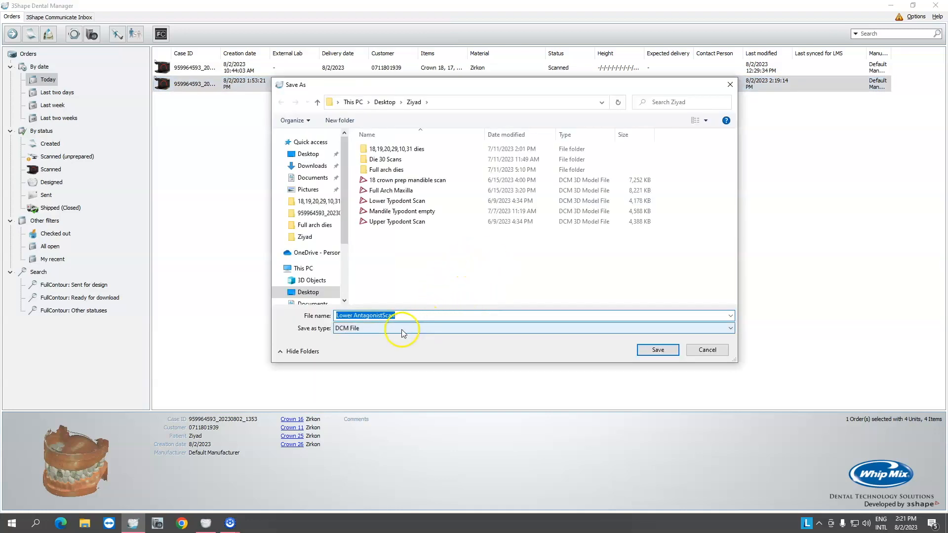
click(357, 330)
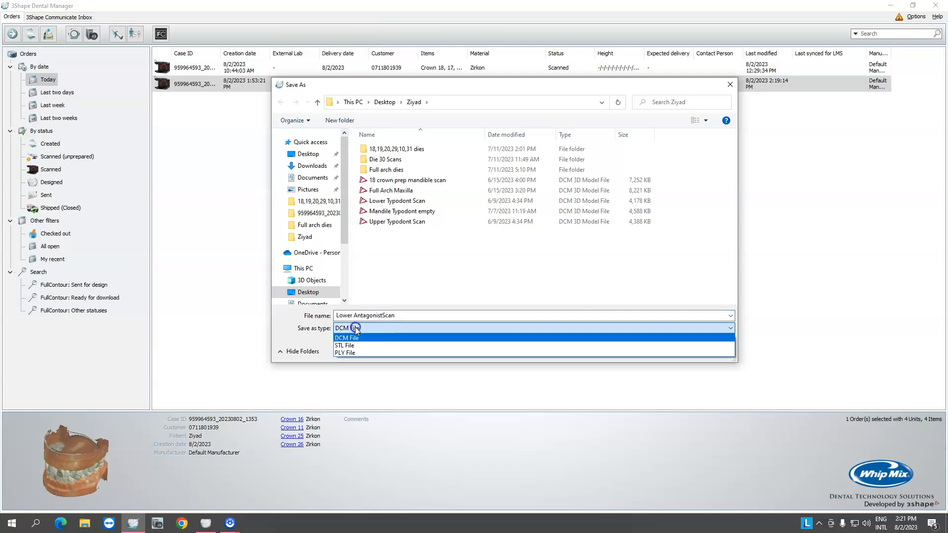
click(357, 346)
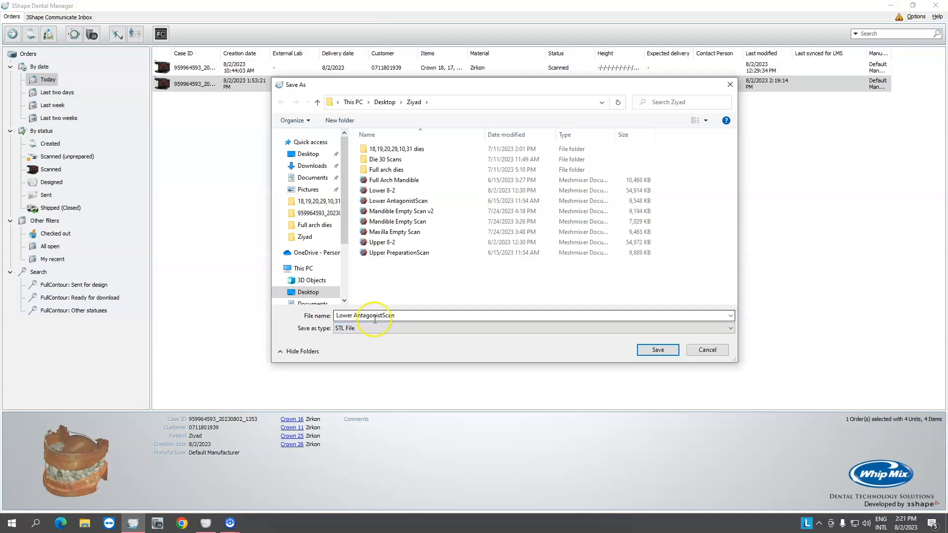
click(405, 316)
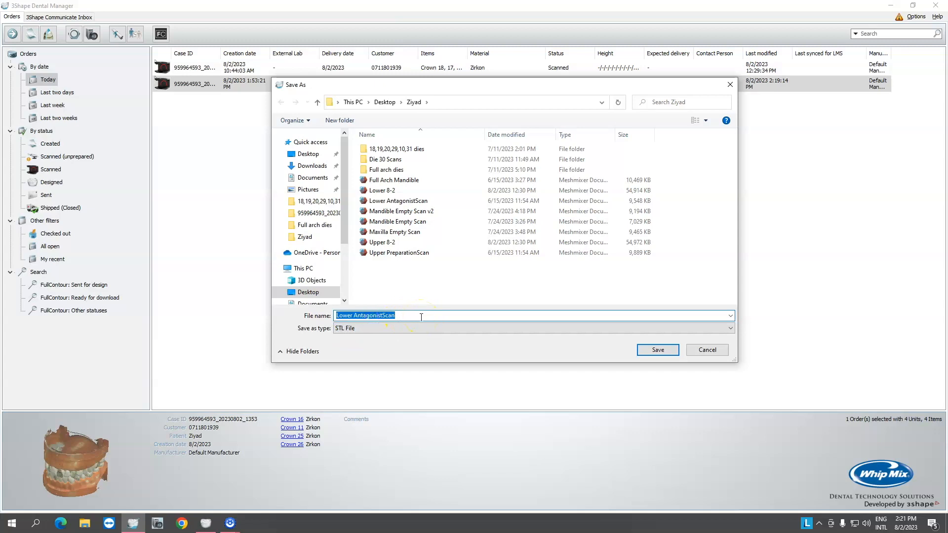
text(Lower)
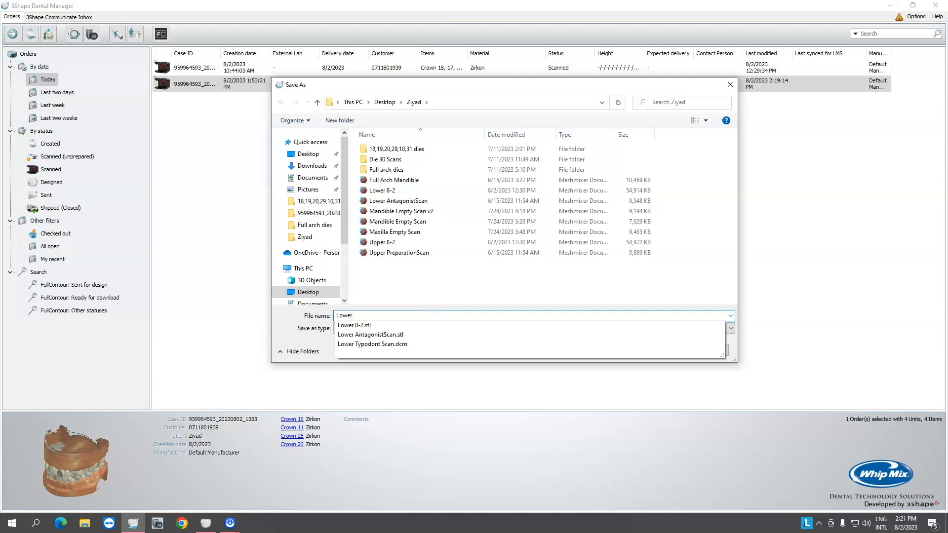
text( Antagonist)
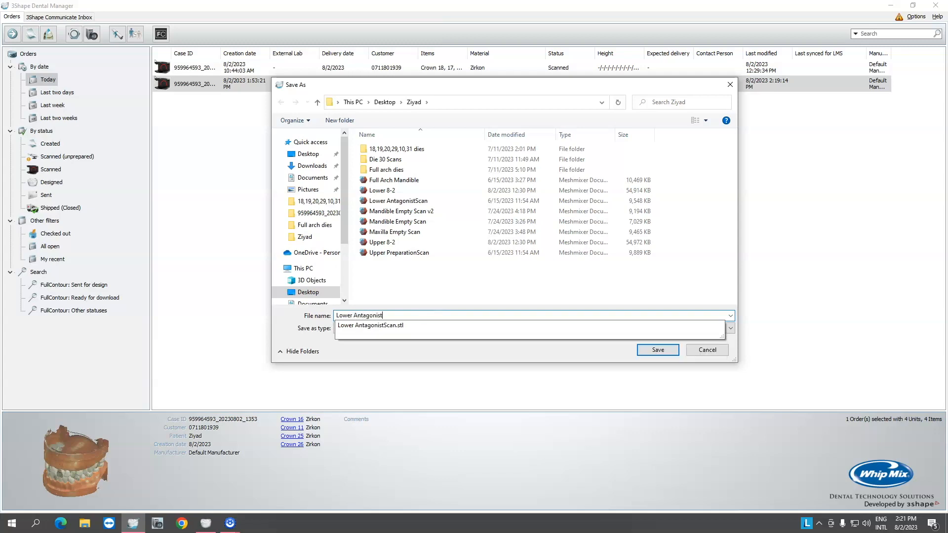
click(400, 271)
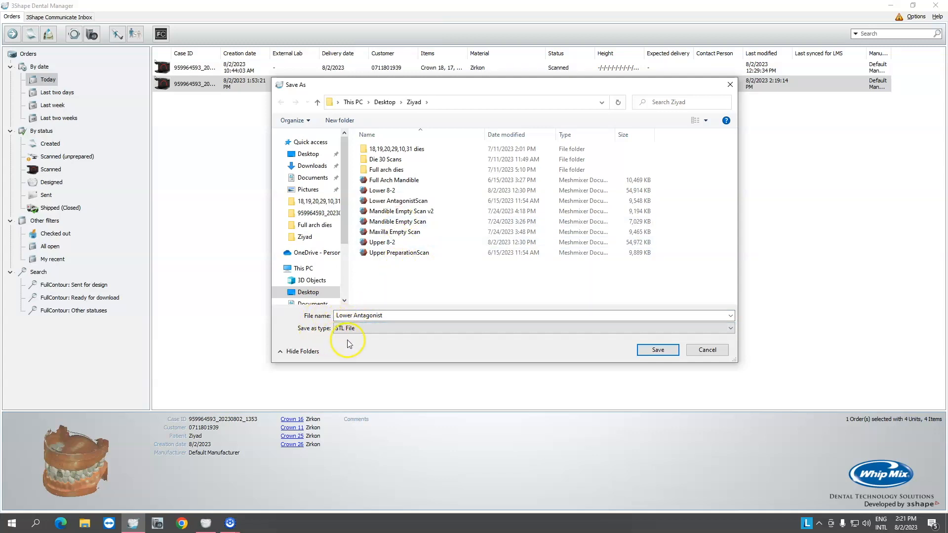
click(661, 348)
Save the upper preparation scan as an STL file named Upper Prep Scan in the same folder.
right_click(442, 83)
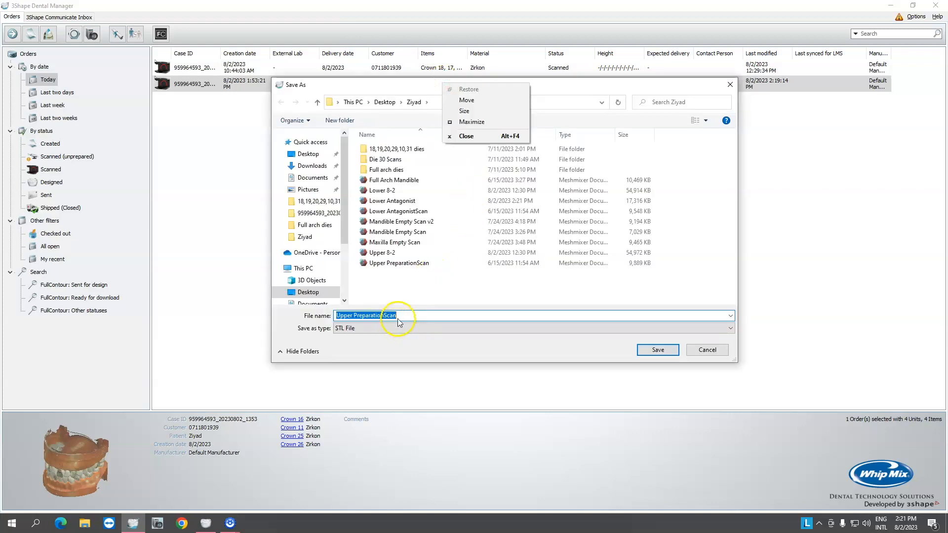
click(405, 316)
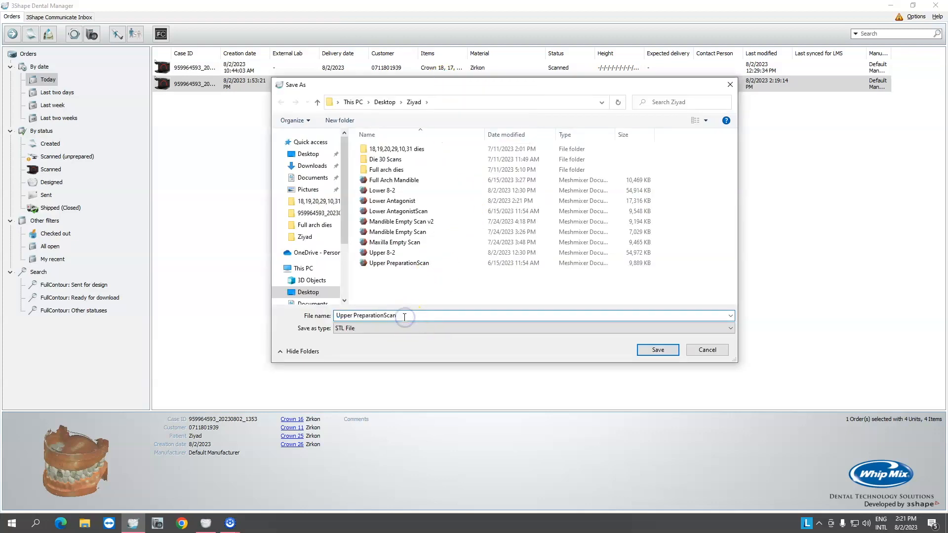
drag(404, 317, 364, 315)
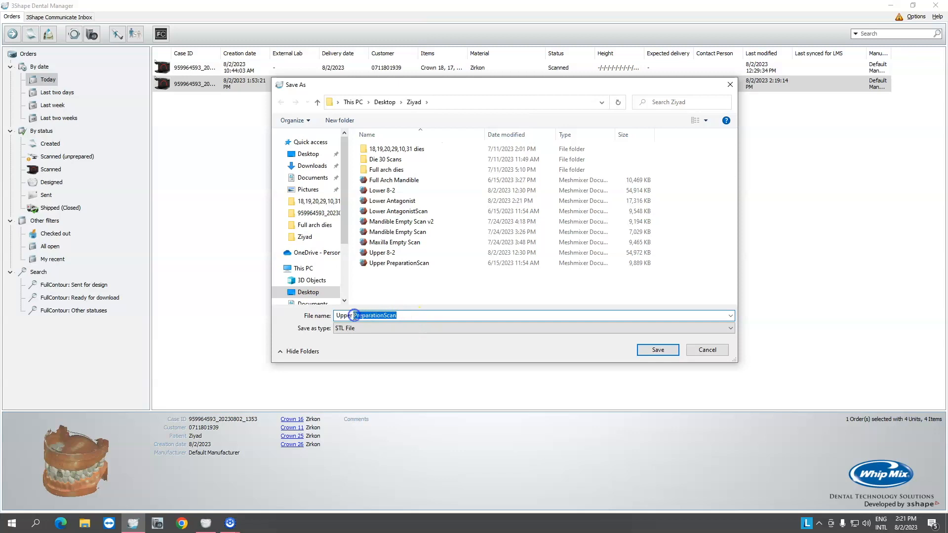
text(Prep S)
click(364, 329)
click(365, 329)
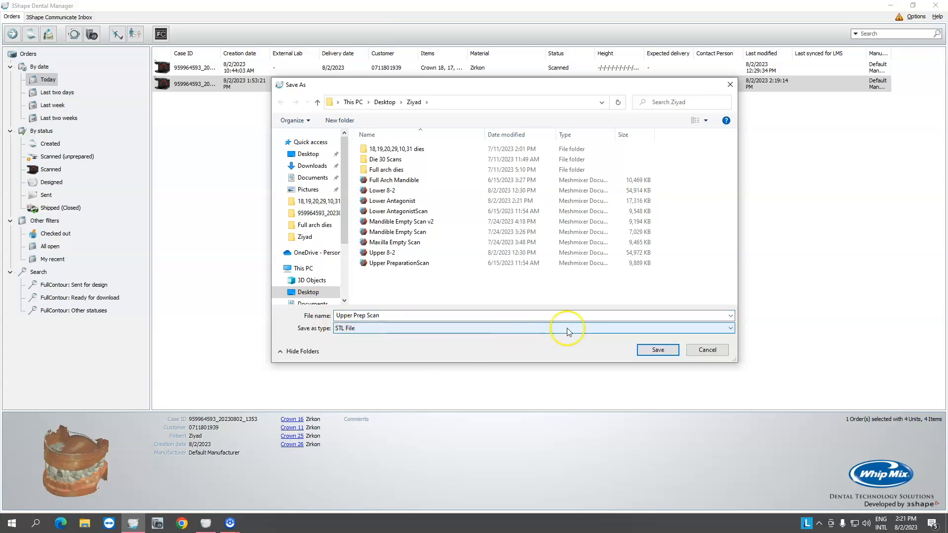
click(650, 348)
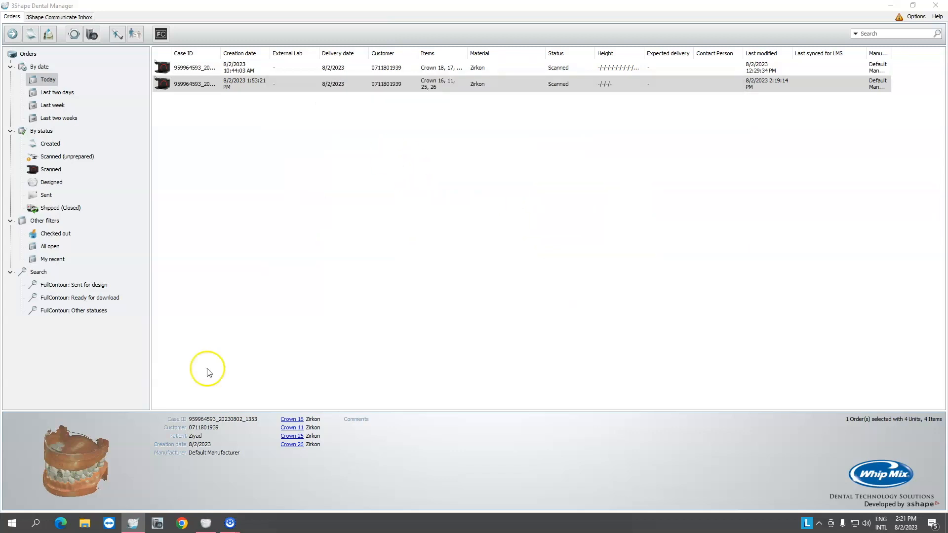